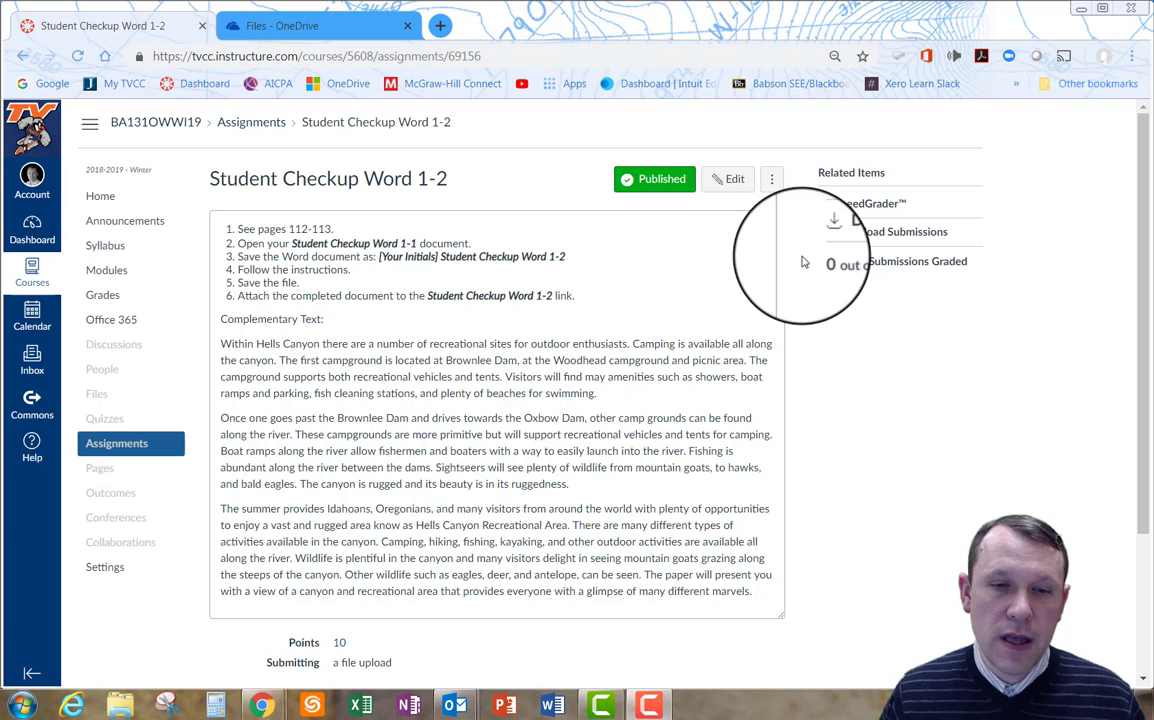
Open DMB Student Checkup 1-1.docx from the Word Chapter 1 folder inside Intro to Business Computing on Removable Disk (E:)
click(119, 706)
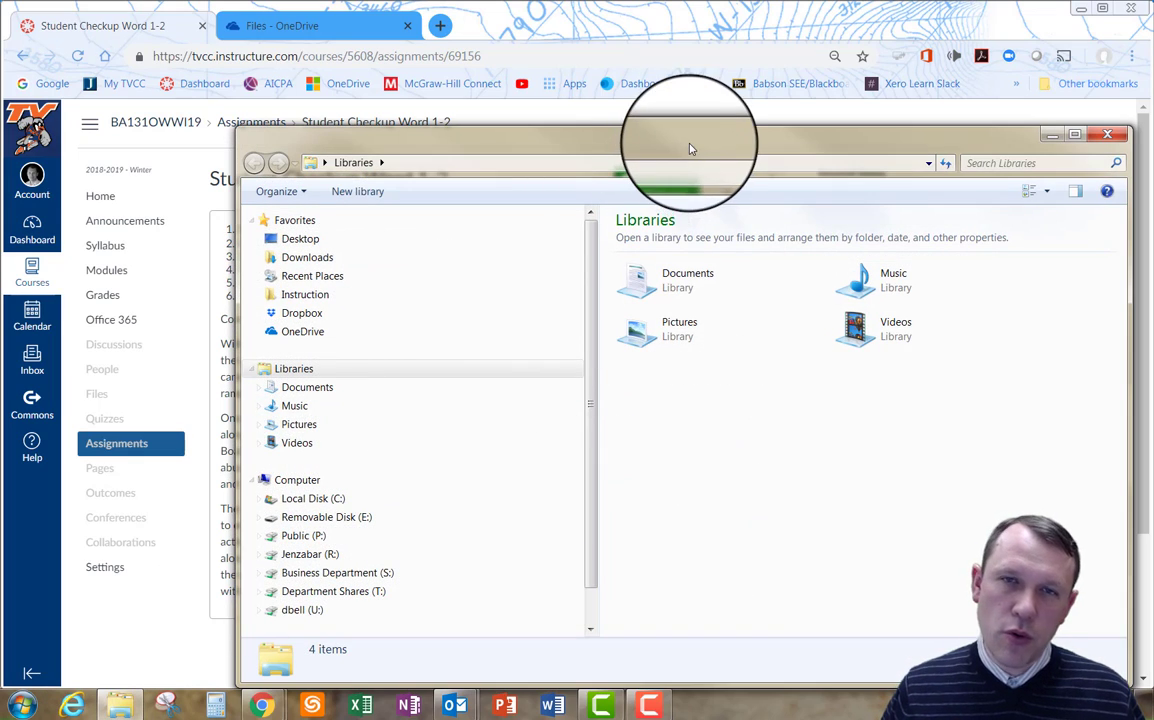
drag(690, 149, 634, 65)
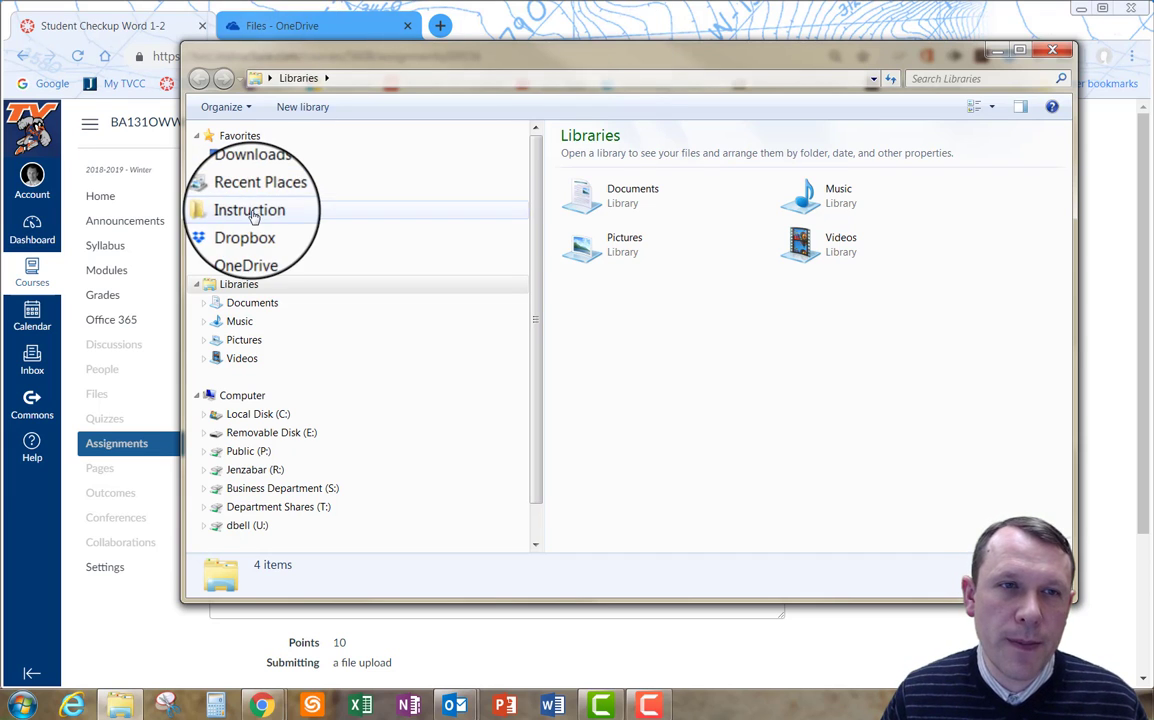
click(296, 438)
click(676, 160)
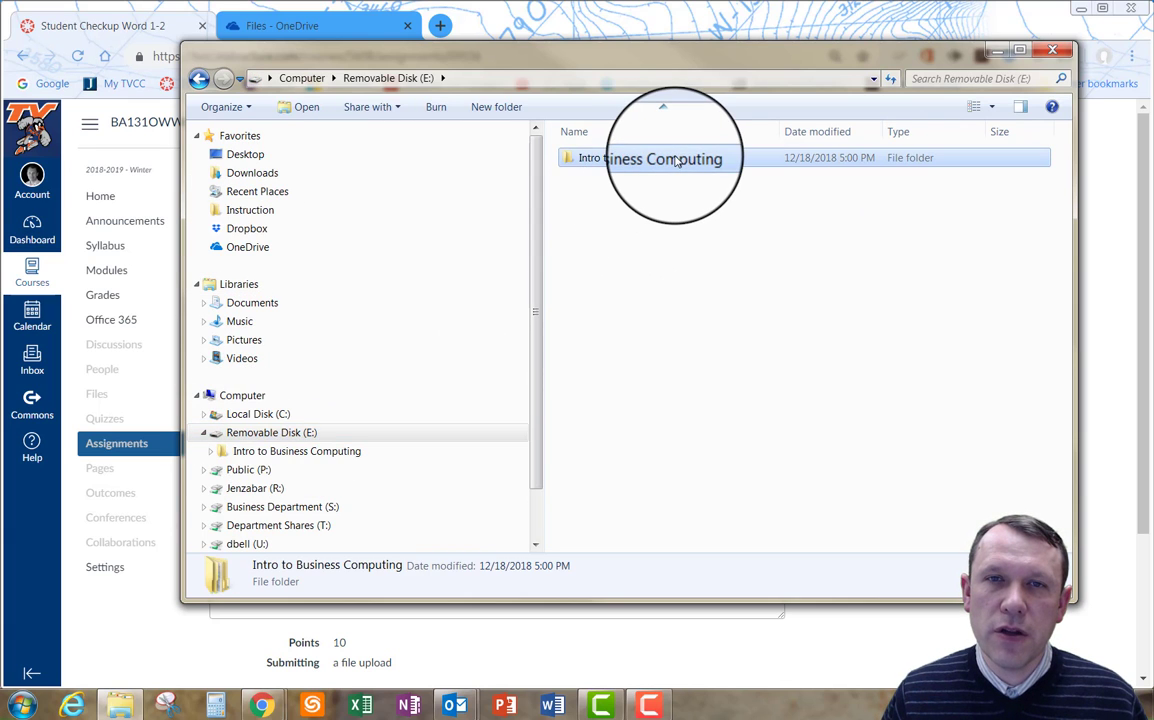
double_click(676, 160)
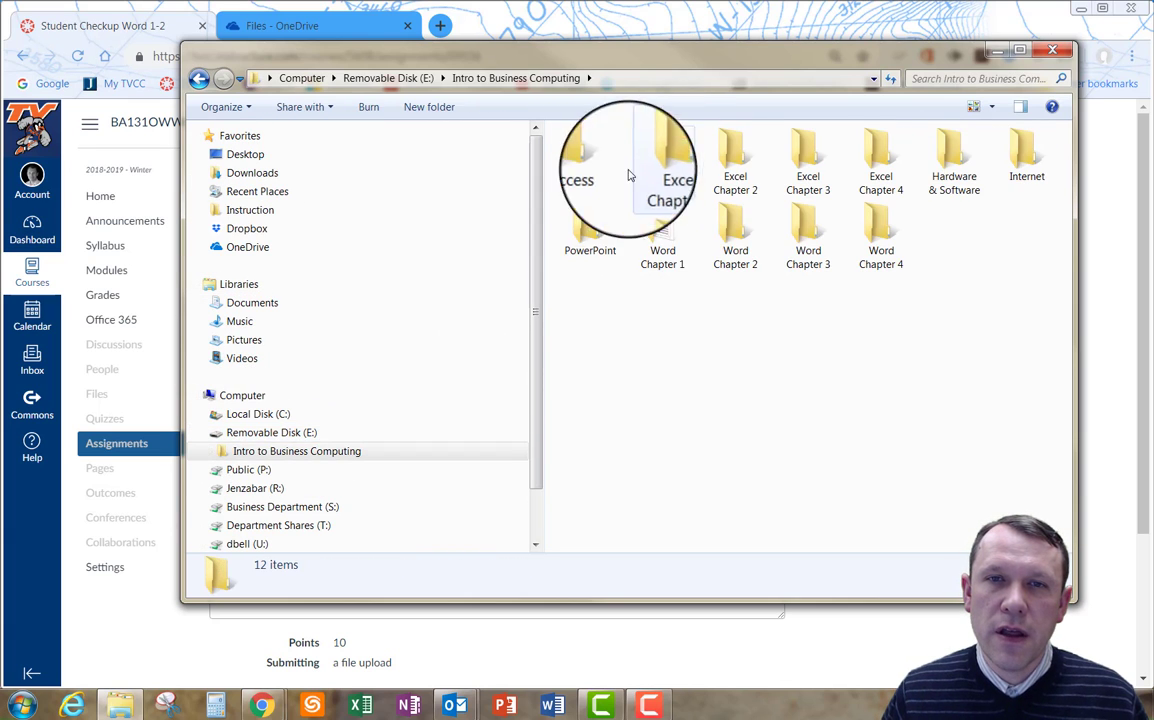
double_click(662, 228)
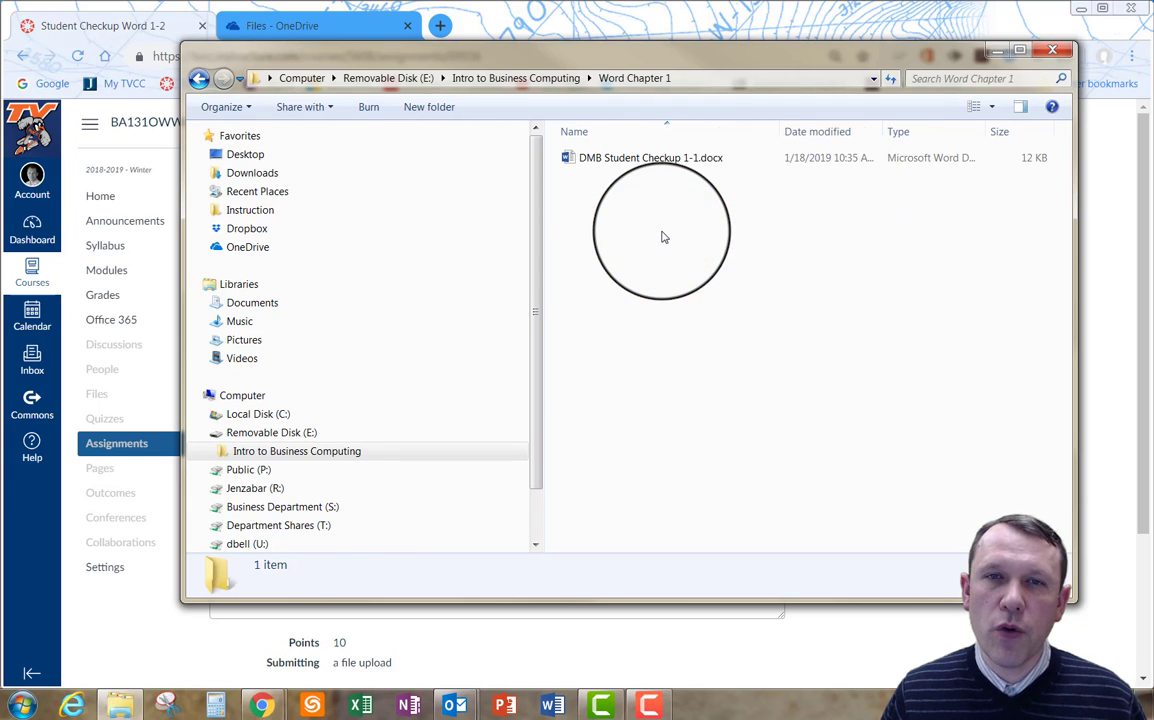
click(677, 160)
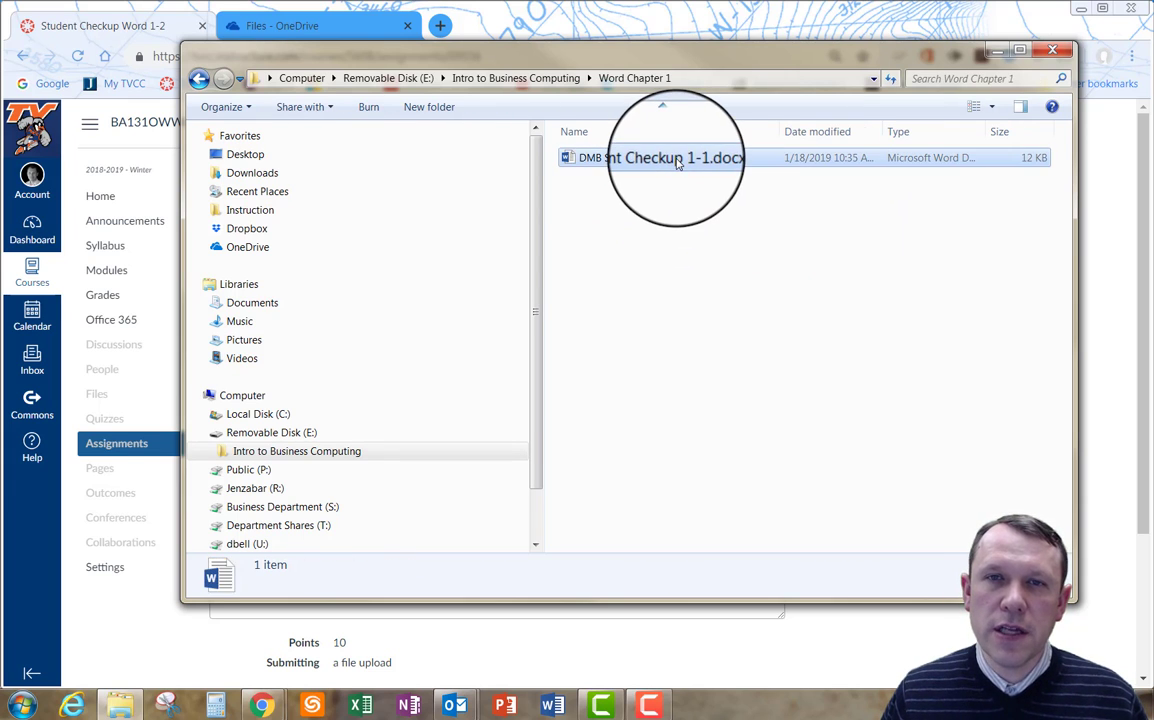
double_click(677, 160)
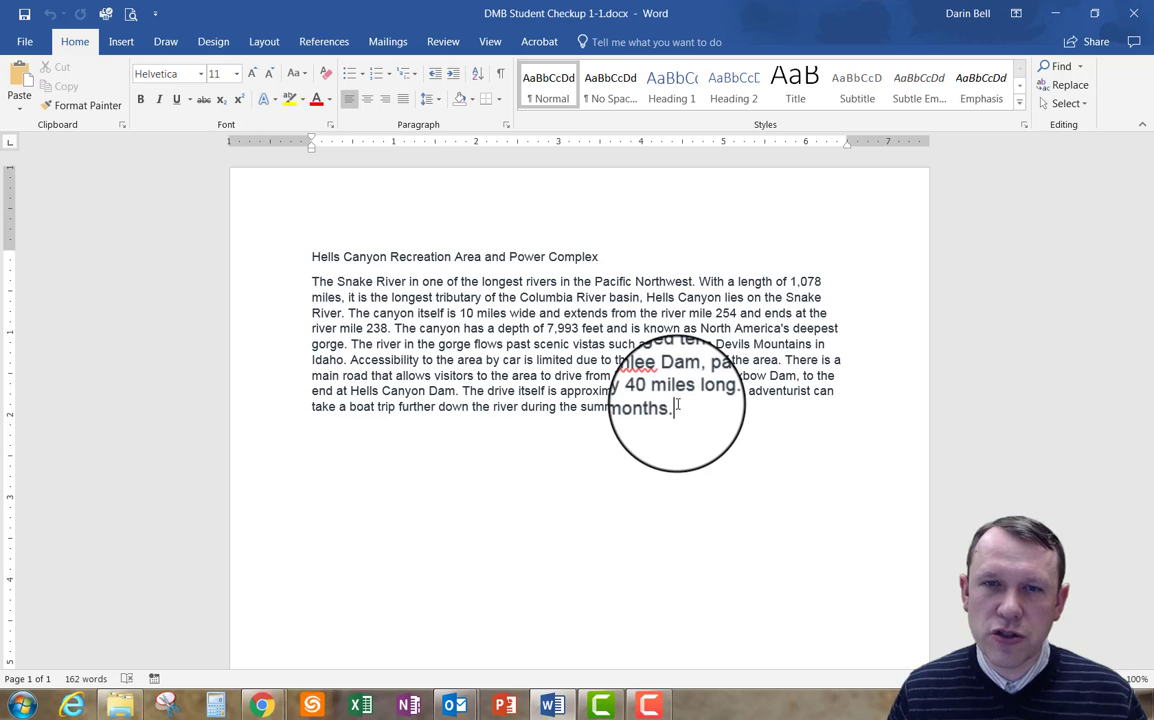
Copy the three complementary text paragraphs from the Student Checkup Word 1-2 assignment page into a new line at the document's end
key(Return)
text(\)
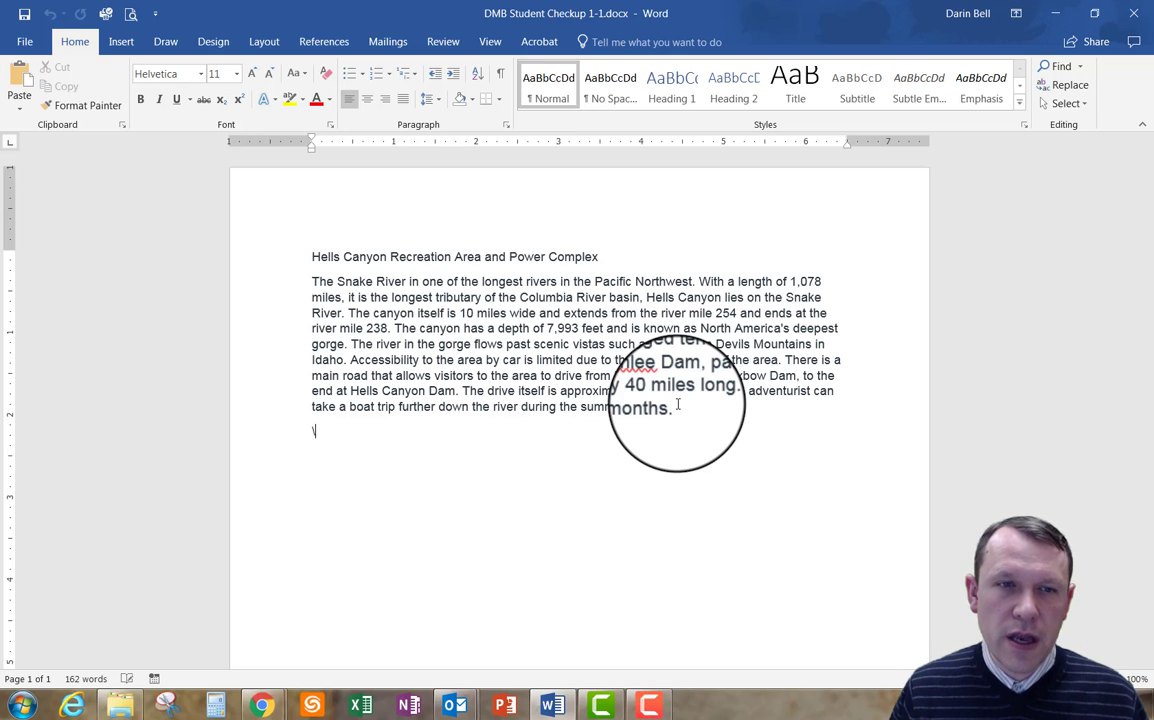
key(BackSpace)
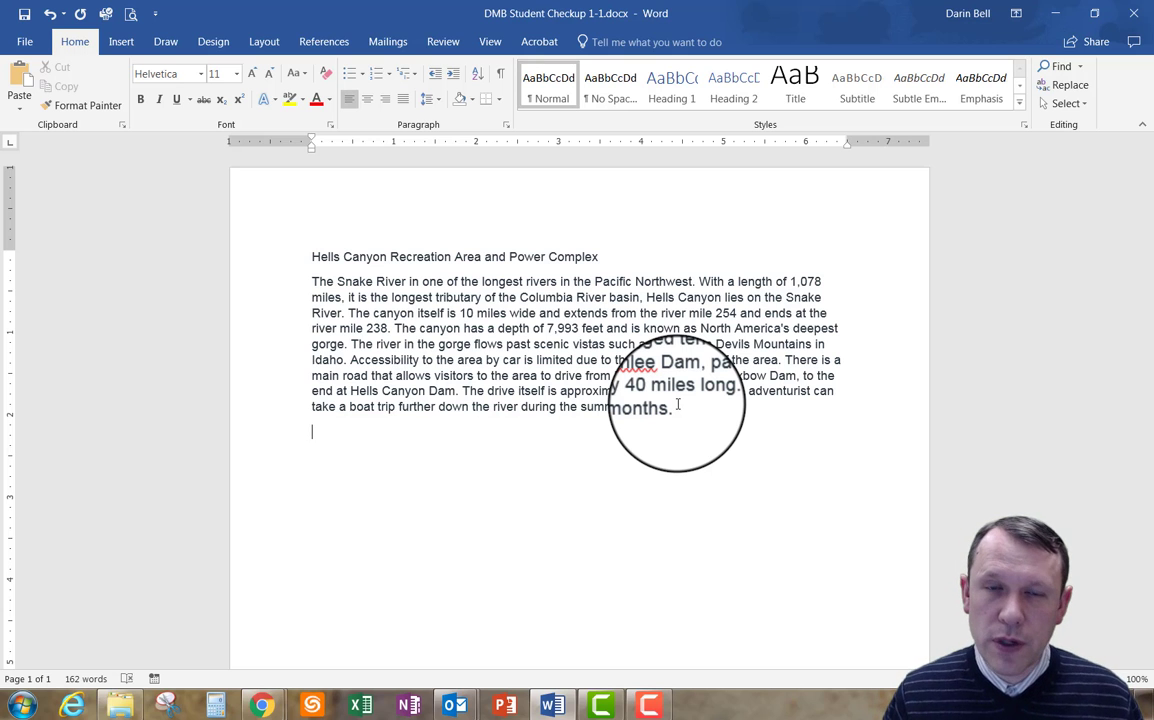
mouse_move(263, 708)
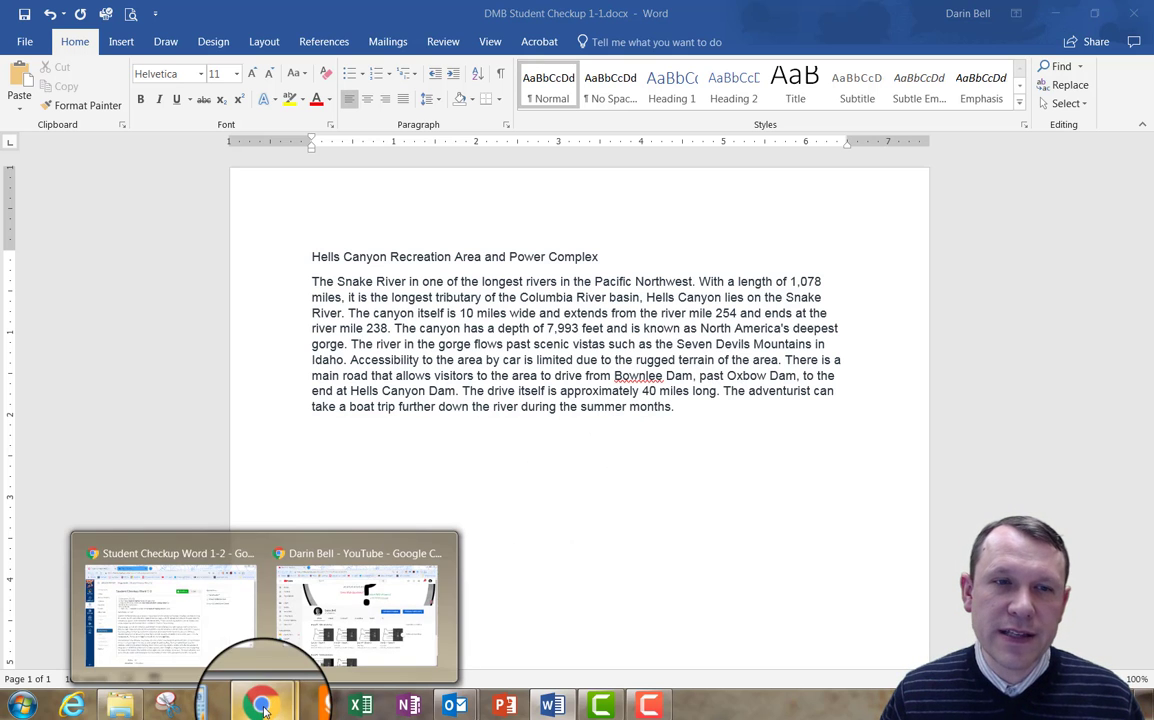
click(215, 592)
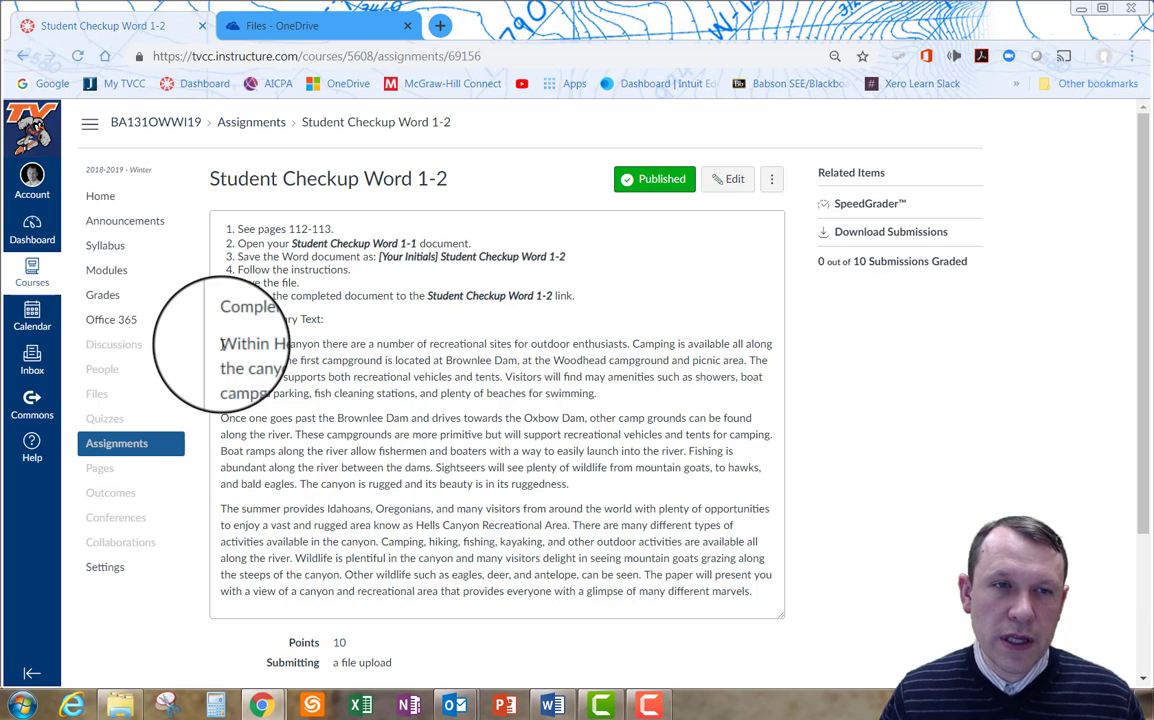
drag(221, 343, 756, 600)
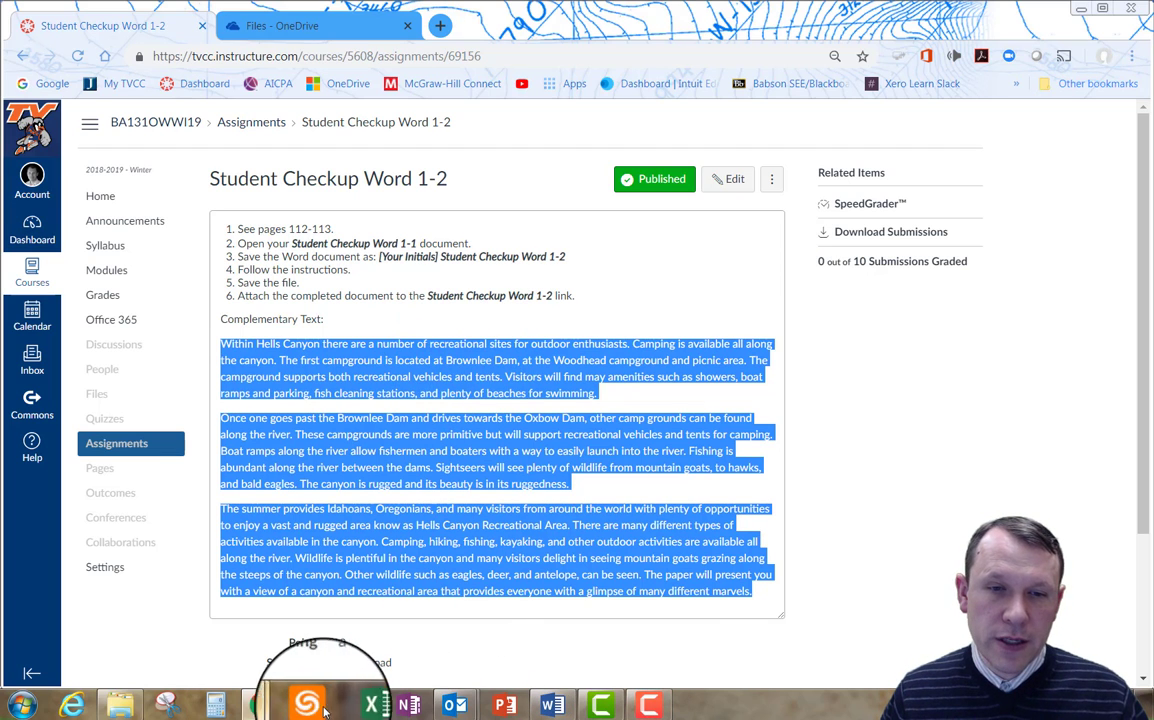
click(565, 706)
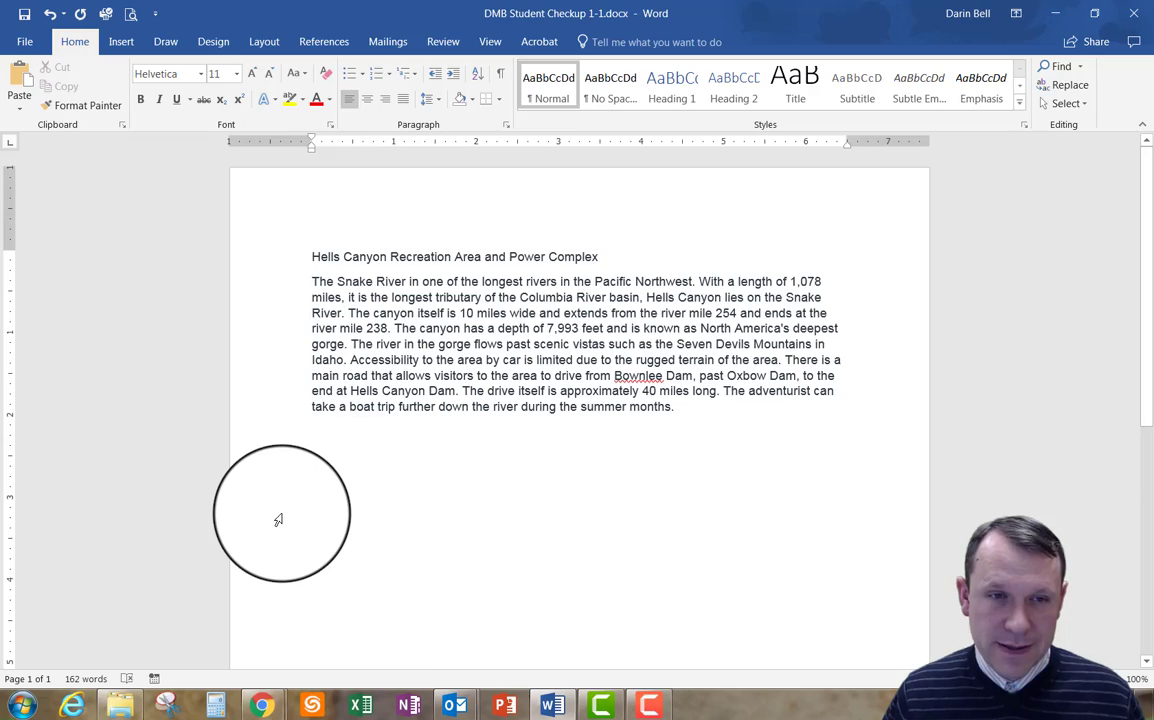
text(Within Hells Canyon there are a number of recreational sites for outdoor enthusiasts. Camping is available all along the canyon. The first campground is located at Brownlee Dam, at the Woodhead campground and picnic area. The campground supports both recreational vehicles and tents. Visitors will find may amenities such as showers, boat ramps and parking, fish cleaning stations, and plenty of beaches for swimming. Once one goes past the Brownlee Dam and drives towards the Oxbow Dam, other camp grounds can be found along the river. These campgrounds are more primitive but will support recreational vehicles and tents for camping. Boat ramps along the river allow fishermen and boaters with a way to easily launch into the river. Fishing is abundant along the river between the dams. Sightseers will see plenty of wildlife from mountain goats, to elks, and bald eagles. The canyon is rugged and its beauty is in its ruggedness. The summer provides Idahoans, Oregonians, and many visitors from around the world with plenty of opportunities to enjoy a vast and rugged area know as Hells Canyon Recreational Area. There are many different types of activities available in the canyon. Camping, hiking, fishing, kayaking, and other outdoor activities are available all along the river. Wildlife is plentiful in the canyon and many visitors delight in seeing mountain goats grazing along the steeps of the canyon. Other wildlife such as eagles, deer, and antelope, can be seen. The paper will present you with a view of a canyon and recreational area that provides everyone with a glimpse of many different marvels.)
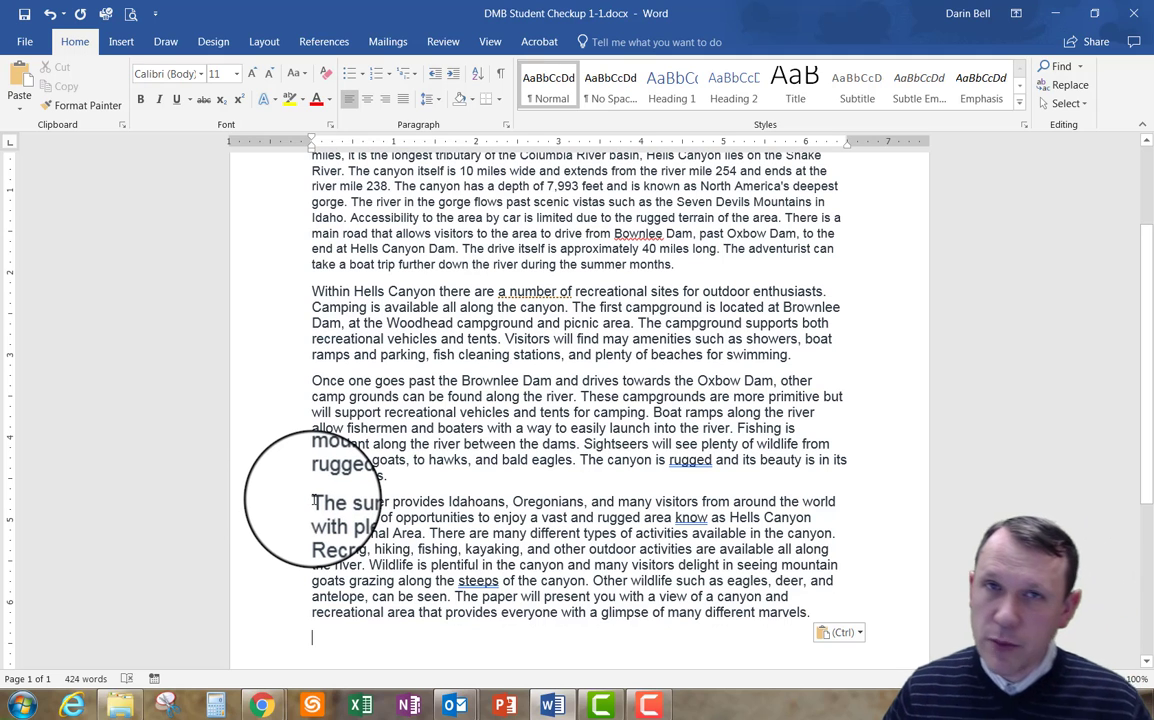
Move the closing paragraph starting "The summer provides Idahoans" to directly below the document title, ahead of the Snake River paragraph
drag(313, 501, 818, 622)
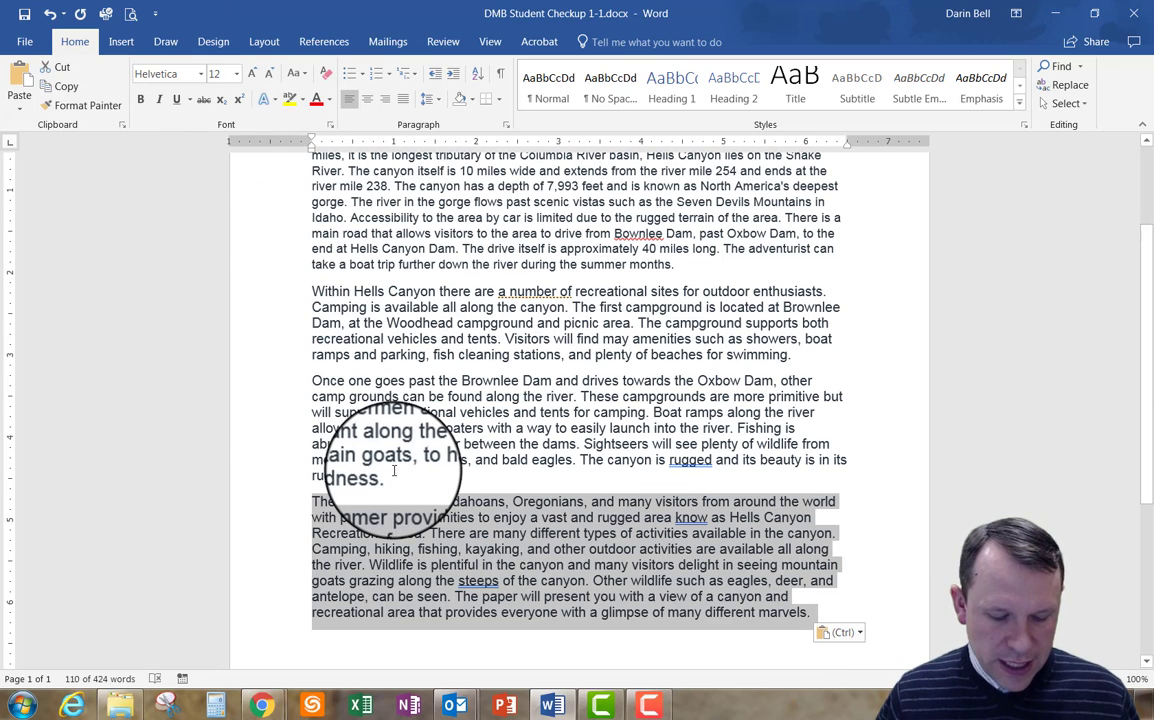
key(Delete)
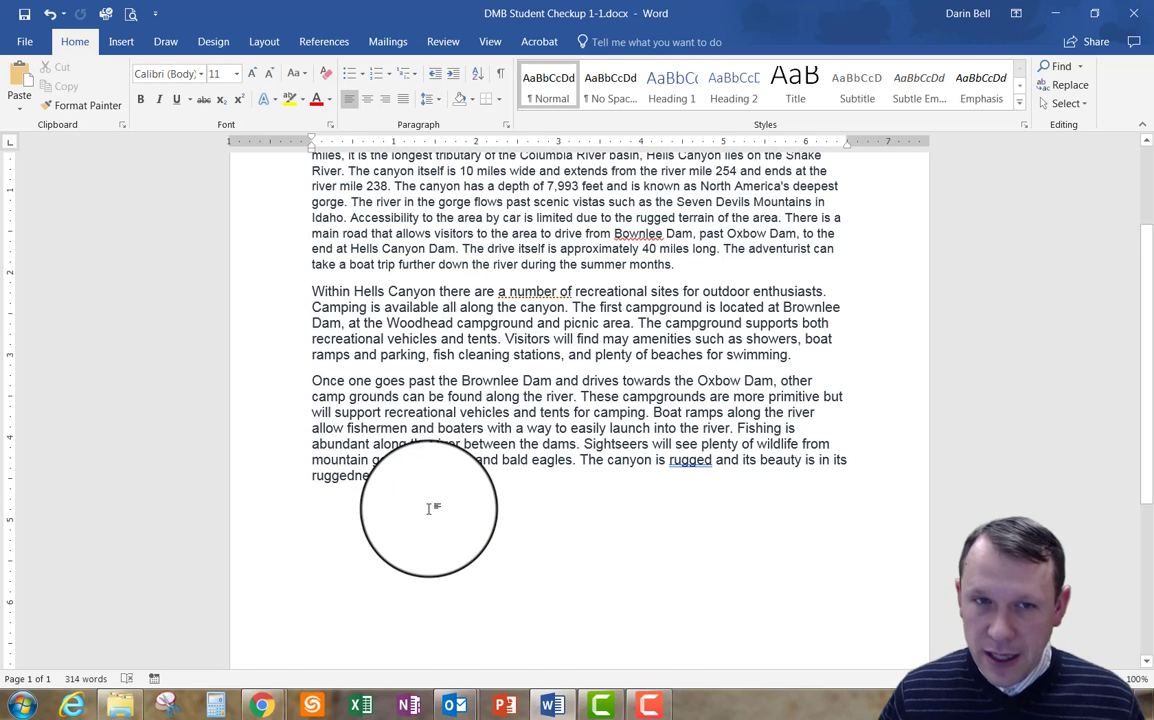
scroll(424, 544, up, 3)
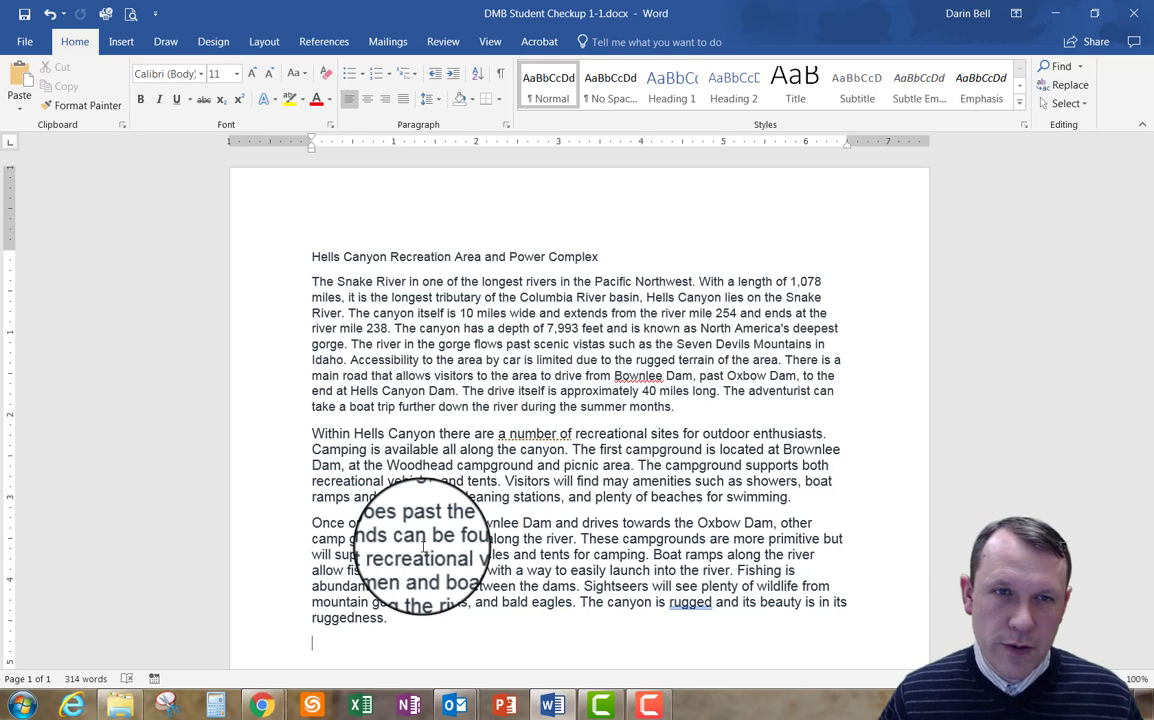
click(314, 277)
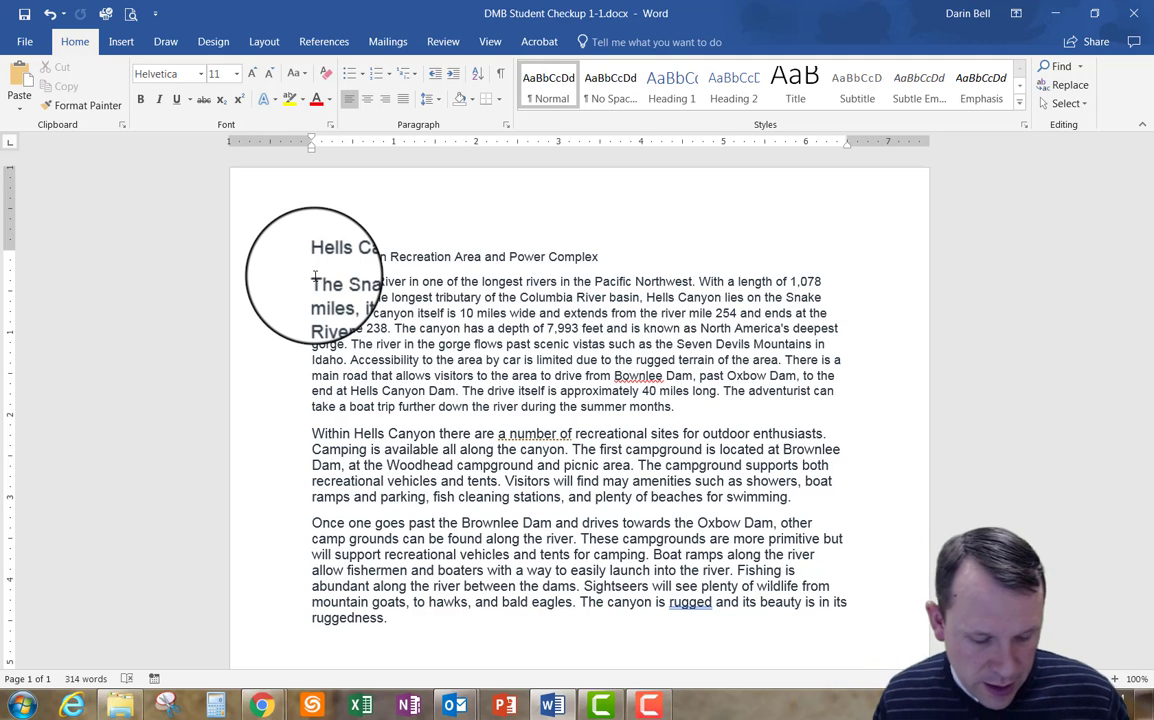
key(ctrl+v)
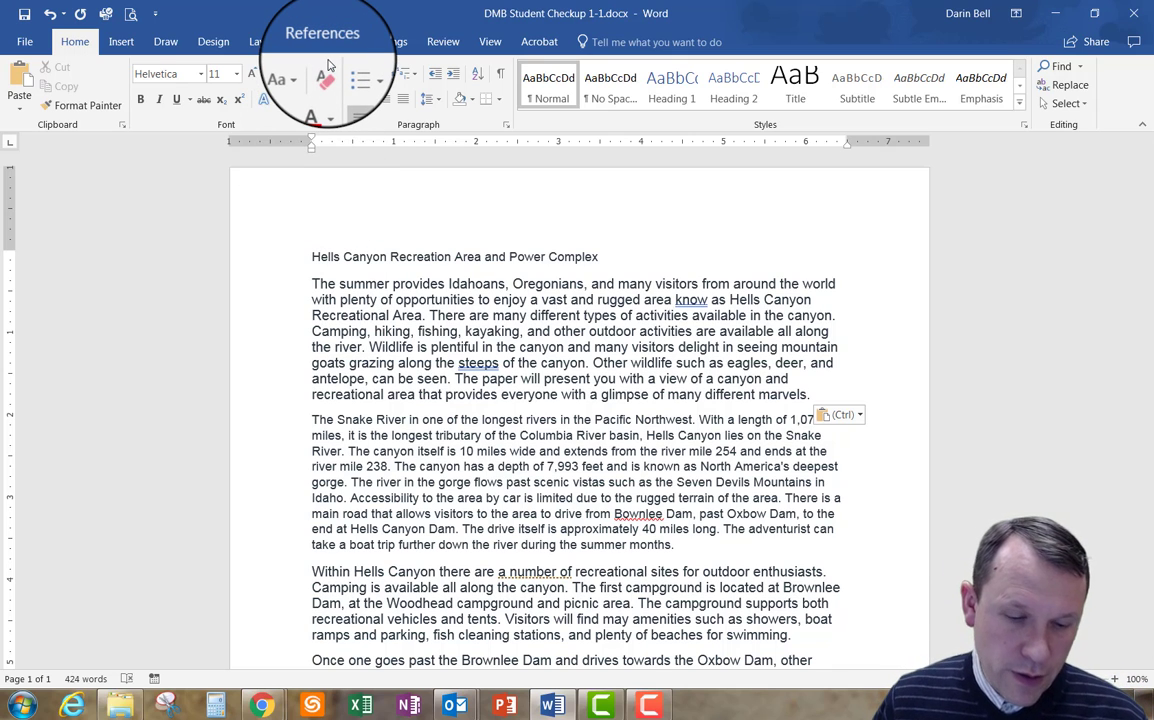
Hide the ruler and show it again, repeating the toggle once more
click(490, 42)
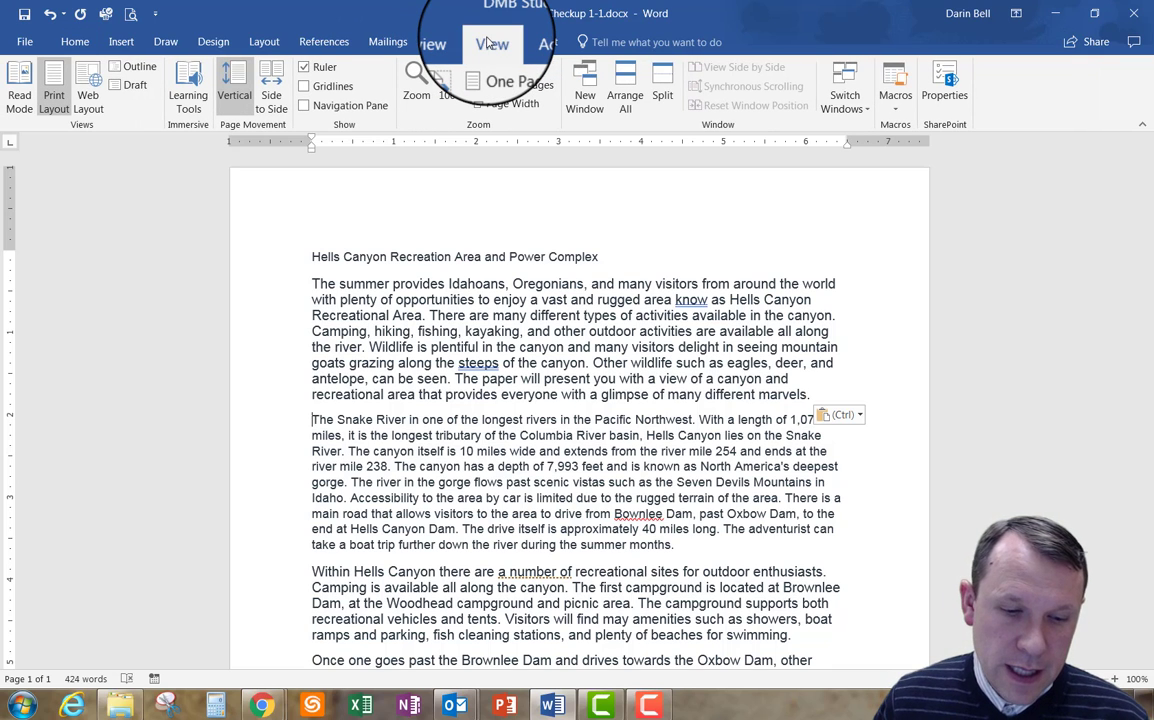
click(304, 69)
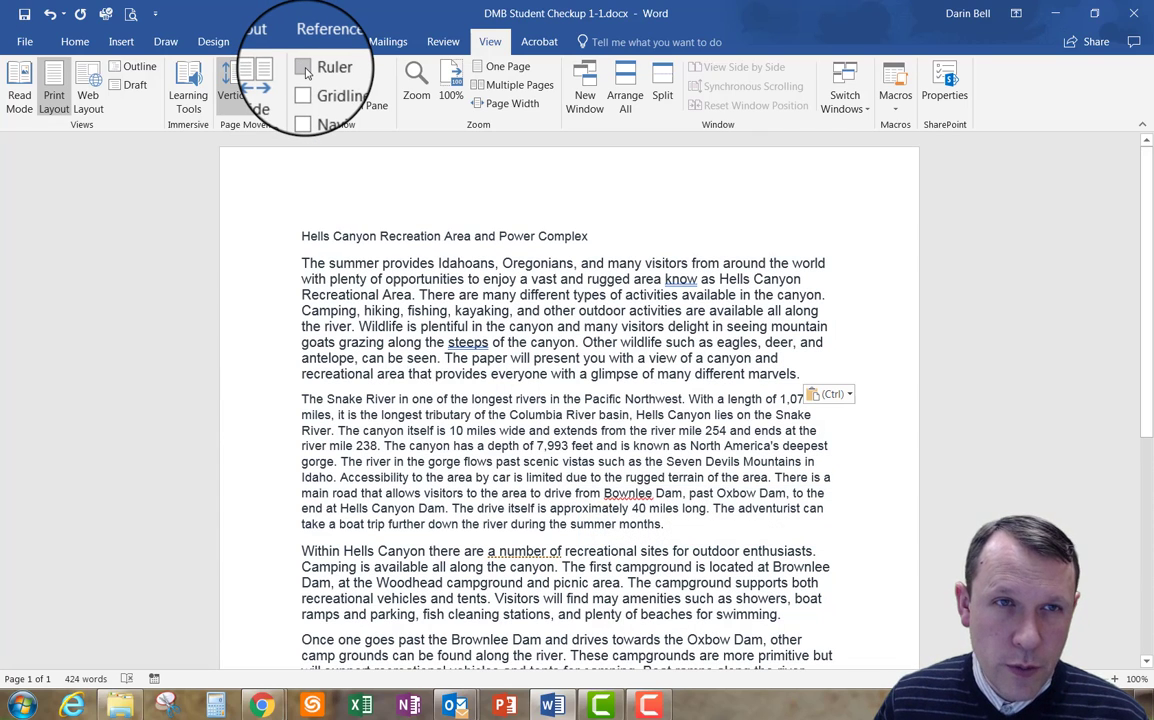
click(305, 70)
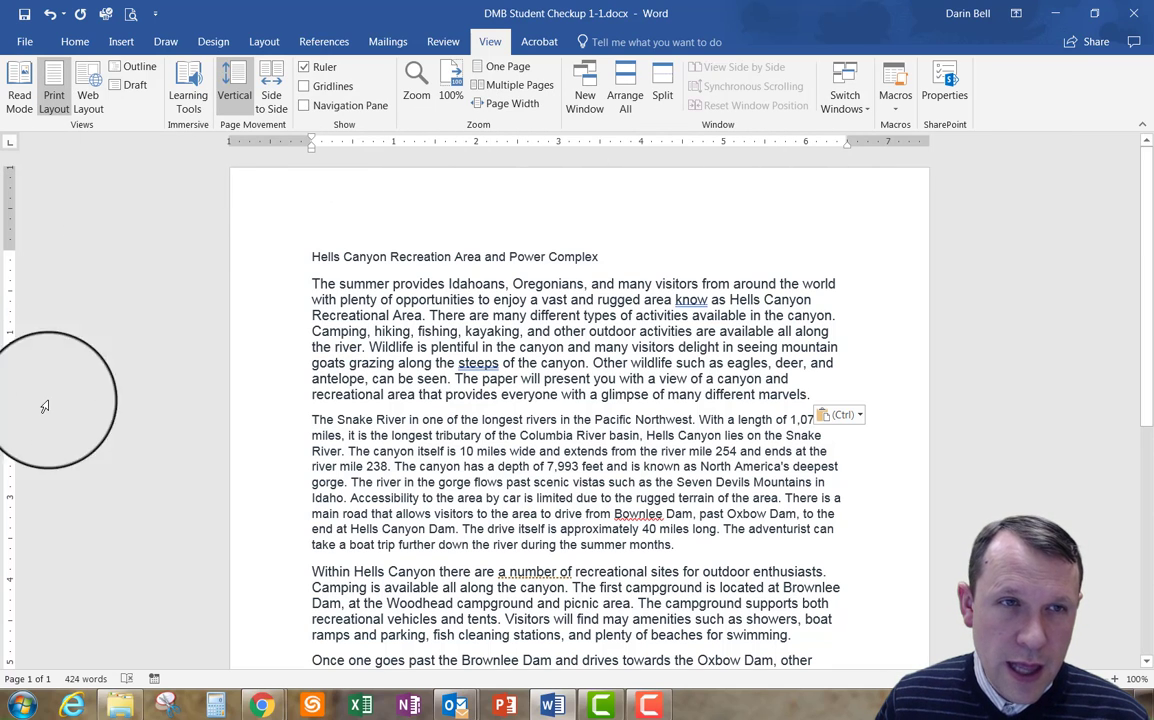
click(305, 69)
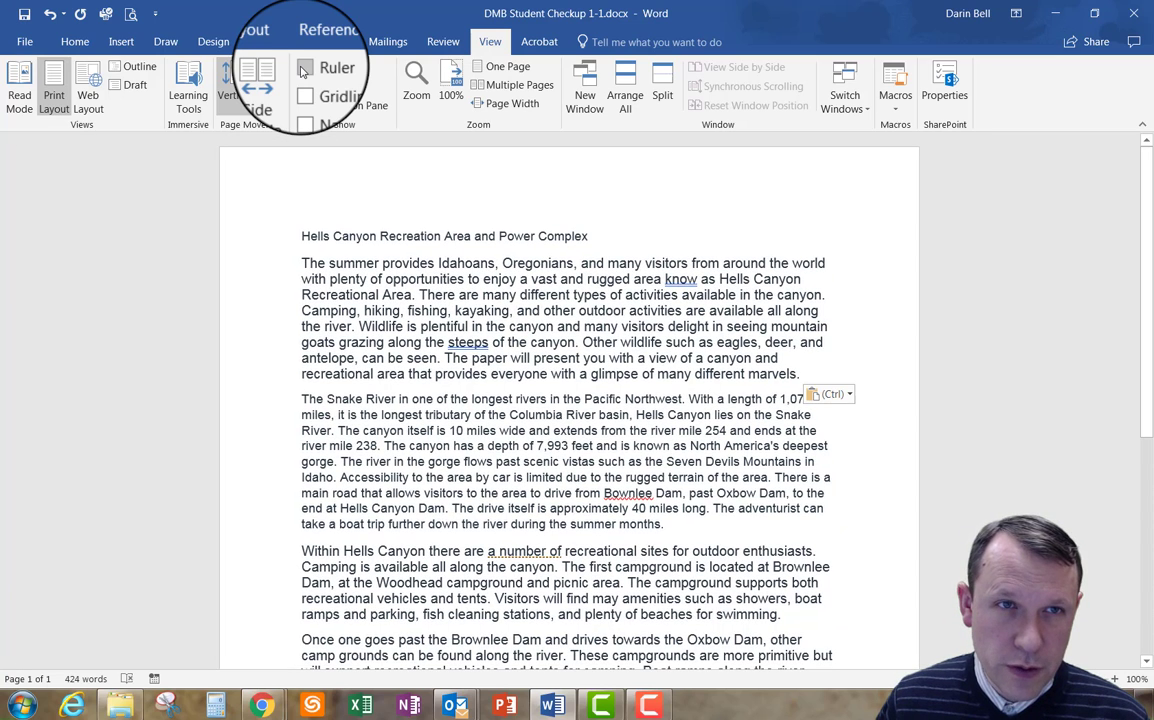
click(305, 69)
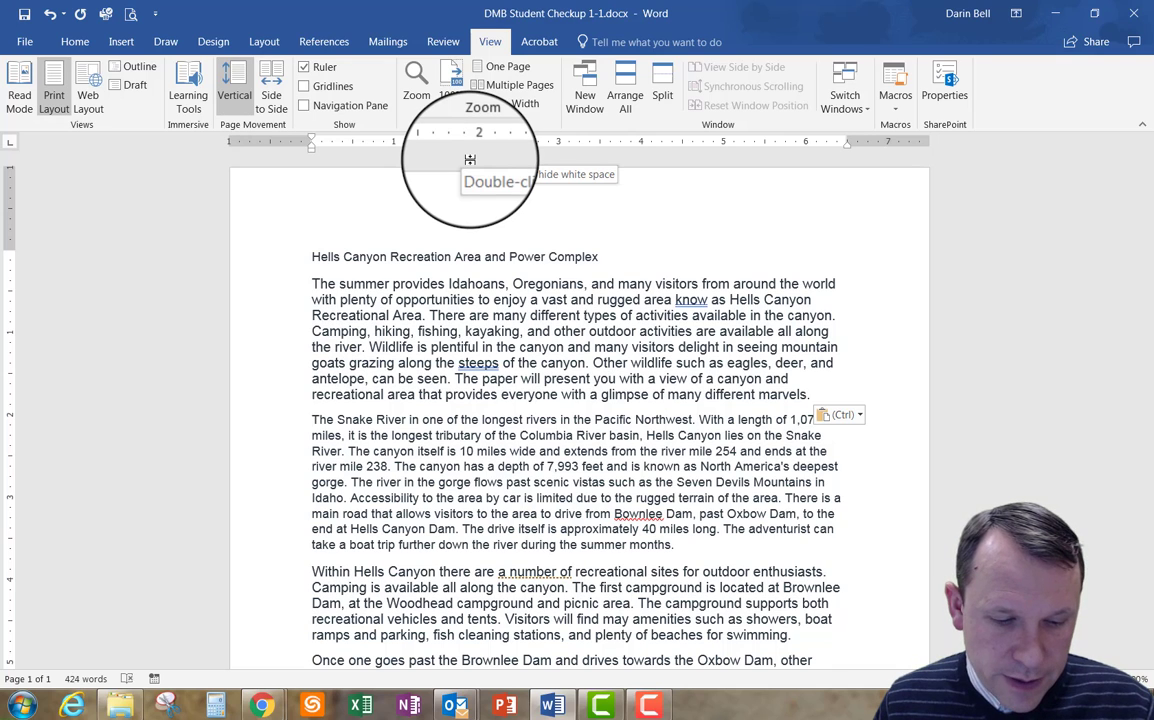
Set a left tab stop at 0.25 inch for the paragraph starting "The summer provides" and indent its first line to it
click(10, 147)
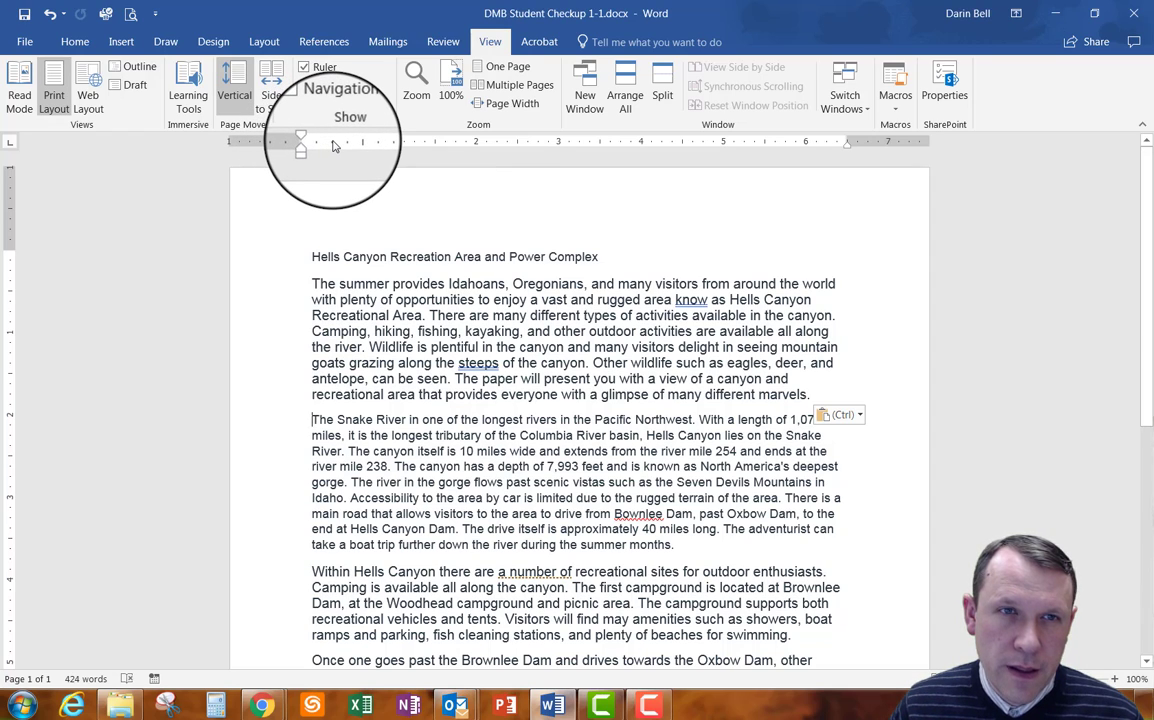
click(335, 146)
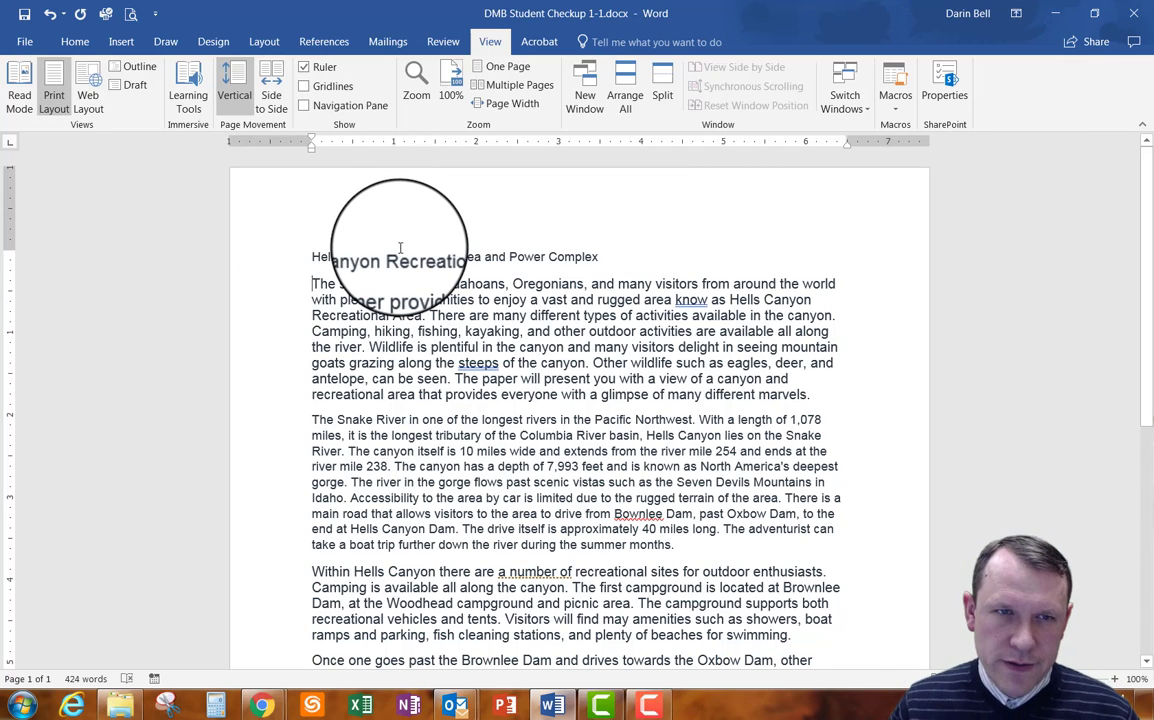
click(322, 287)
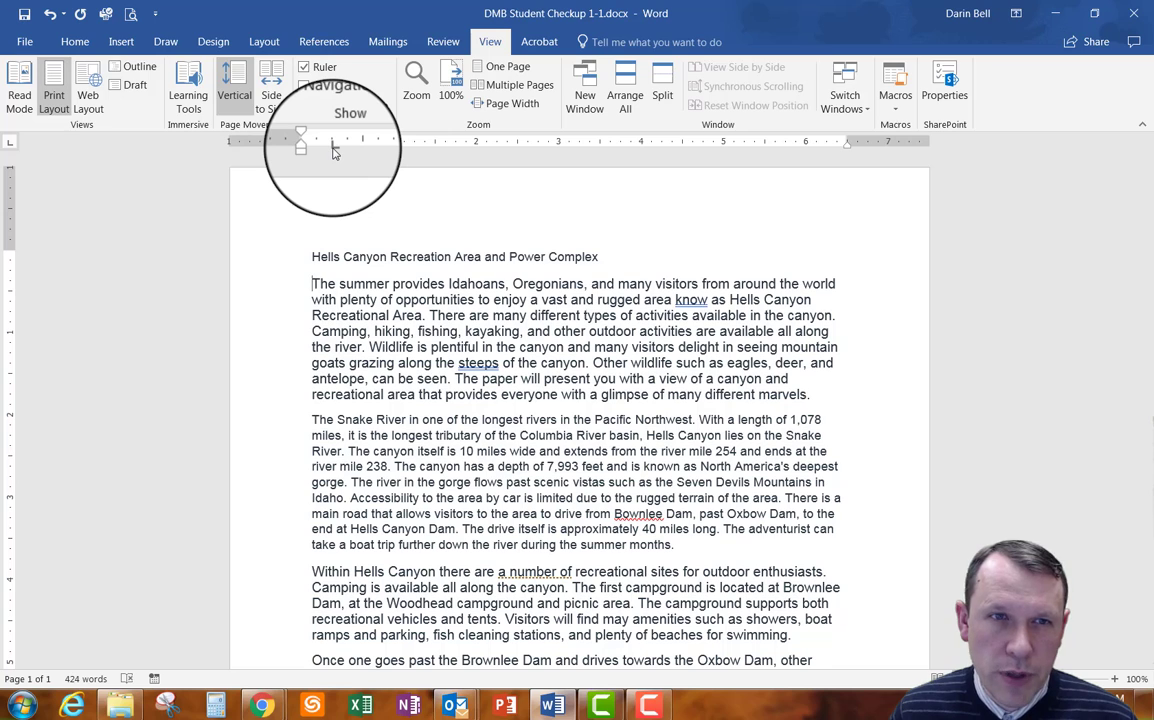
key(Tab)
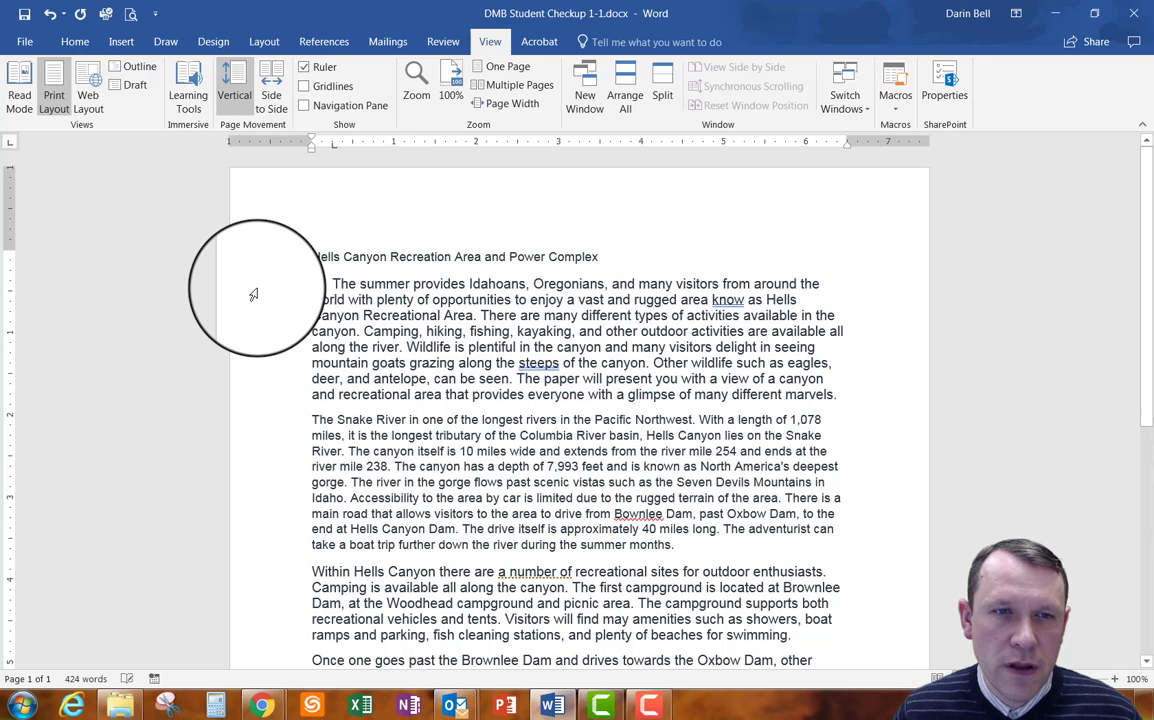
Indent the first lines of the Snake River, "Within Hells Canyon" and "Once one goes past" paragraphs with 0.25-inch left tab stops
key(Tab)
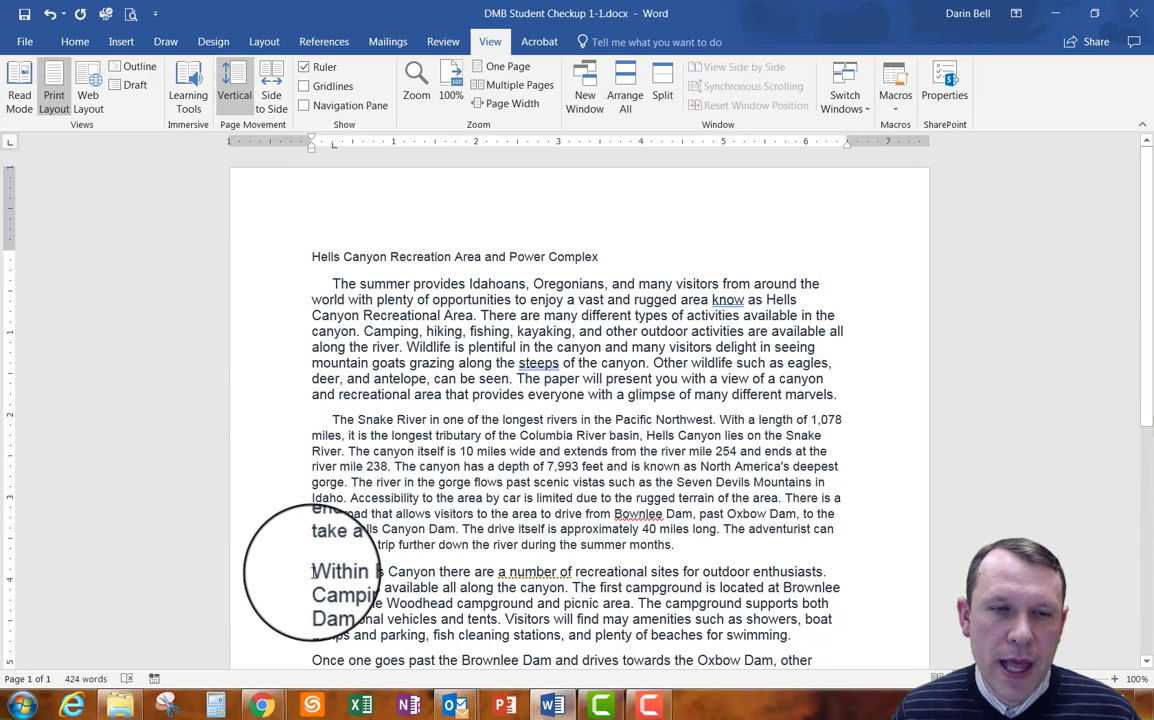
scroll(265, 456, down, 2)
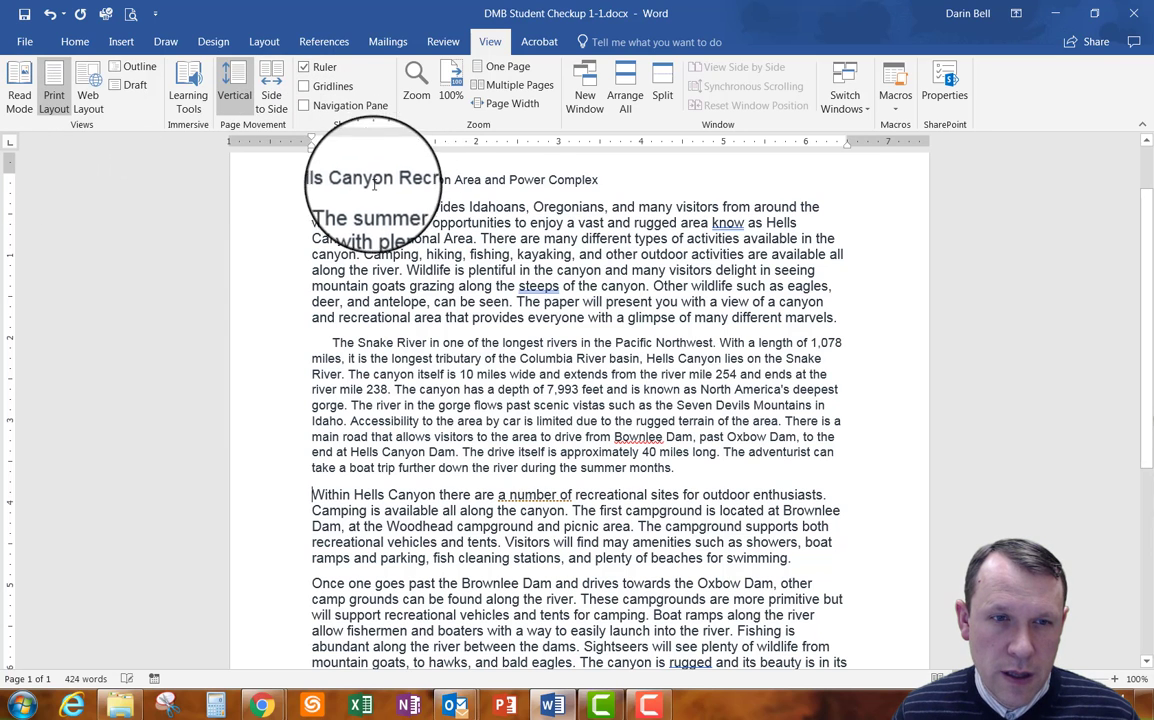
key(Tab)
scroll(270, 301, down, 1)
scroll(270, 301, down, 3)
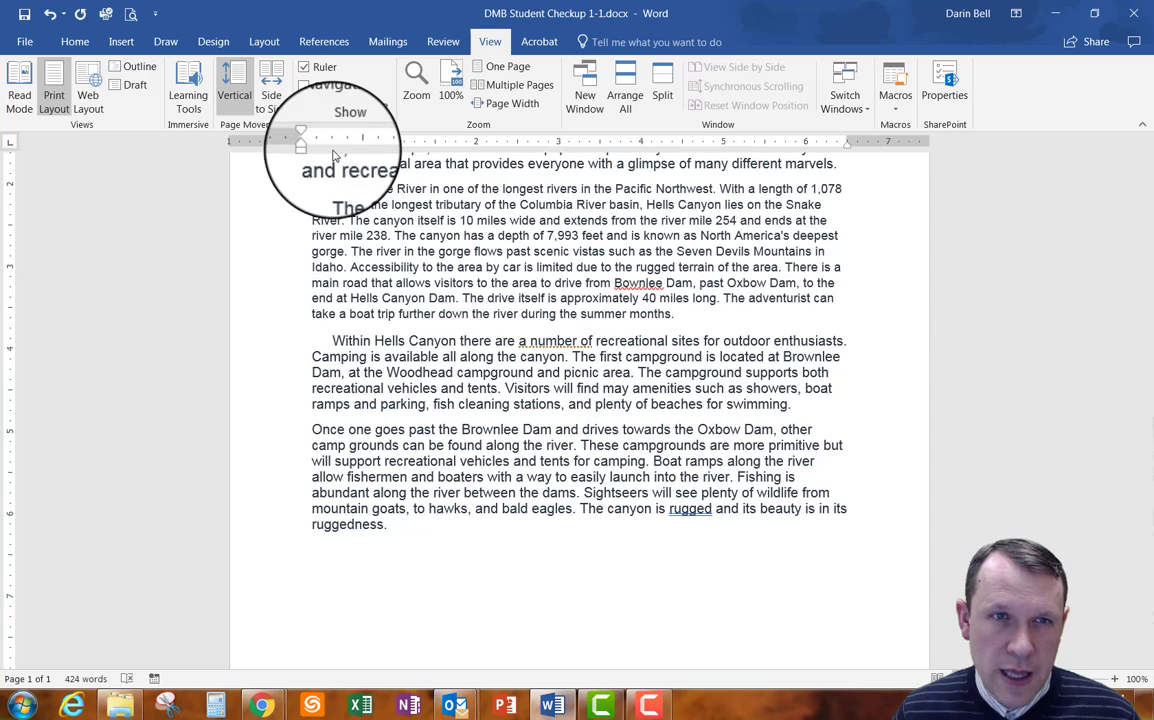
key(Tab)
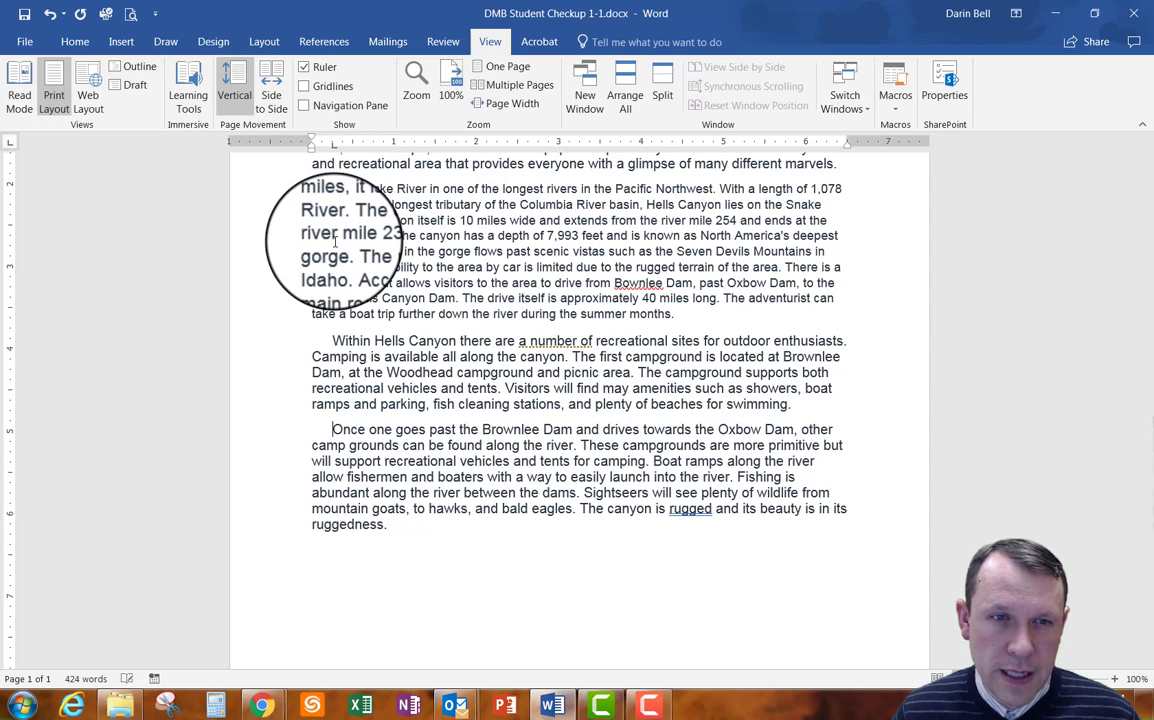
scroll(290, 430, up, 4)
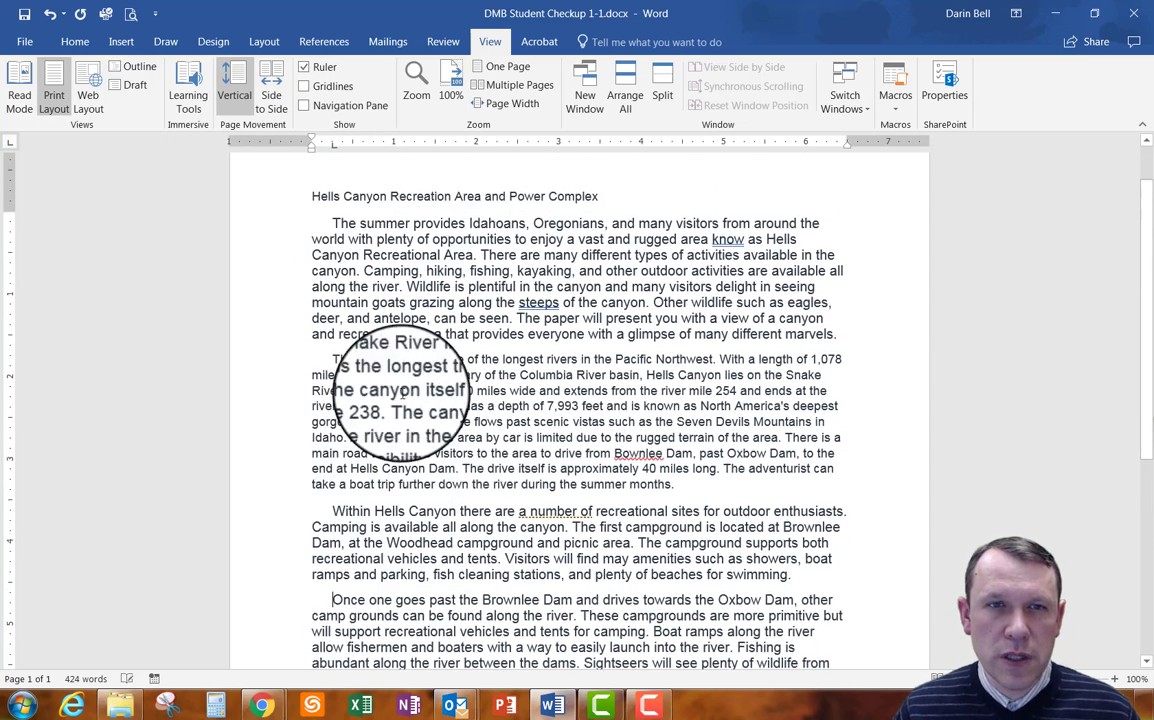
scroll(403, 398, up, 1)
scroll(403, 398, down, 4)
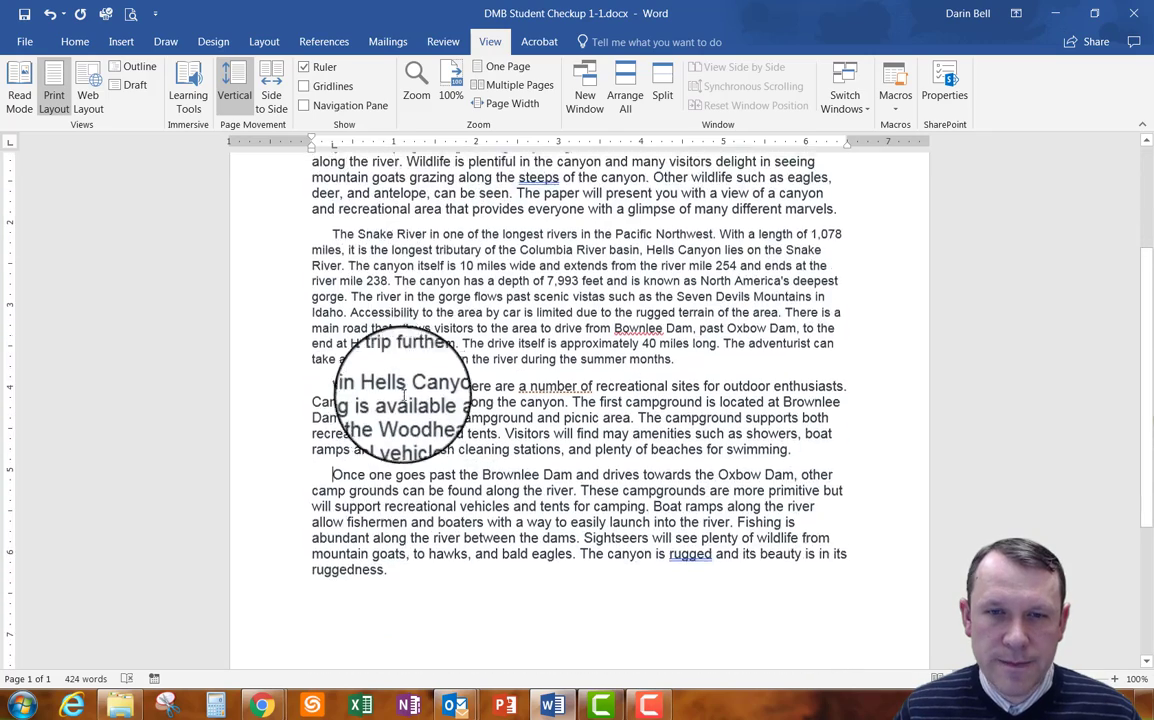
scroll(403, 398, up, 4)
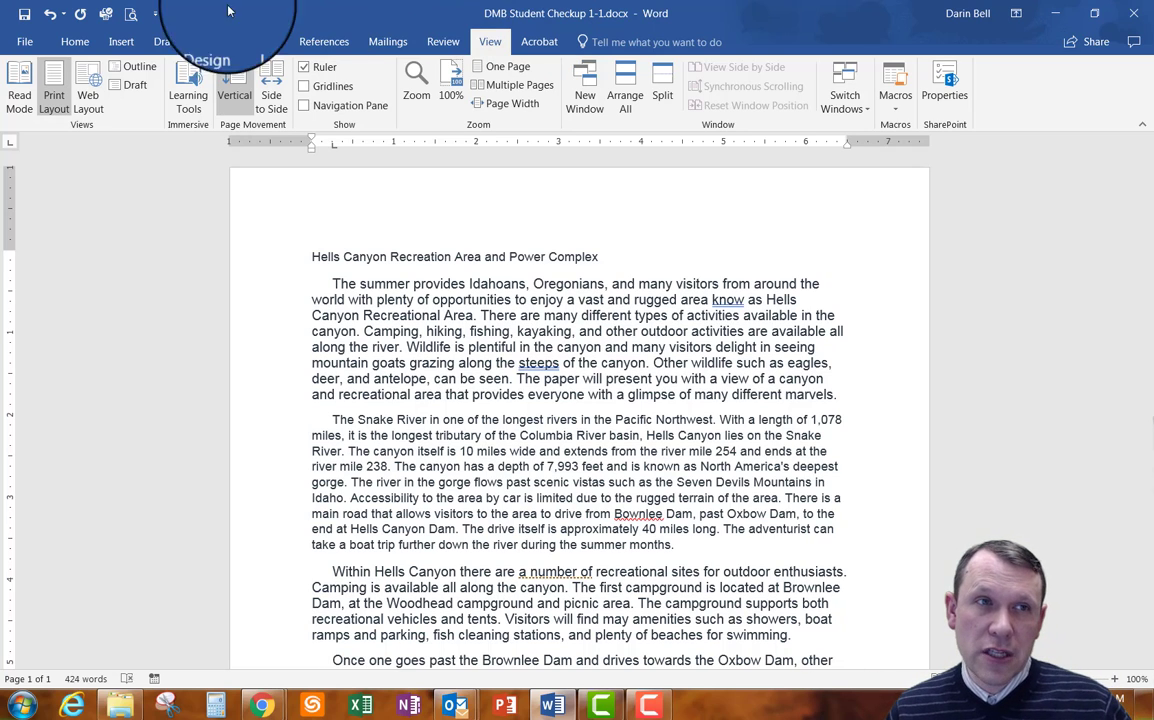
Save a copy of the document as DMB Student Checkup 1-2 in Word format in the Word Chapter 1 folder
click(25, 42)
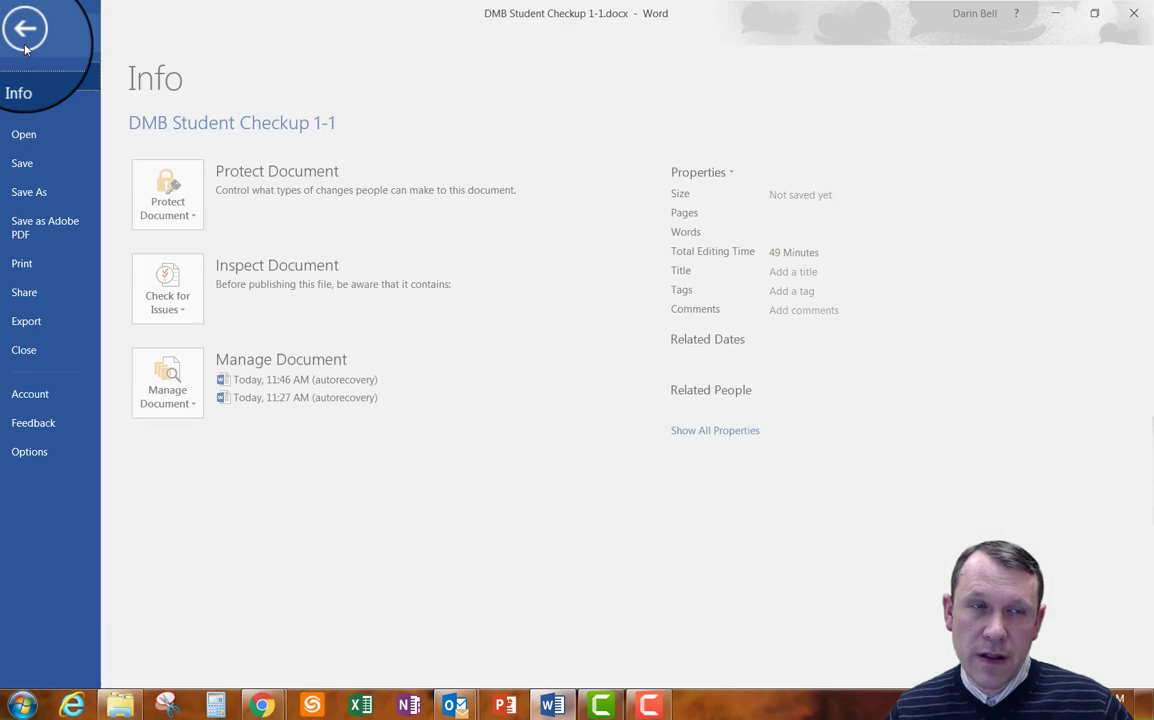
click(30, 195)
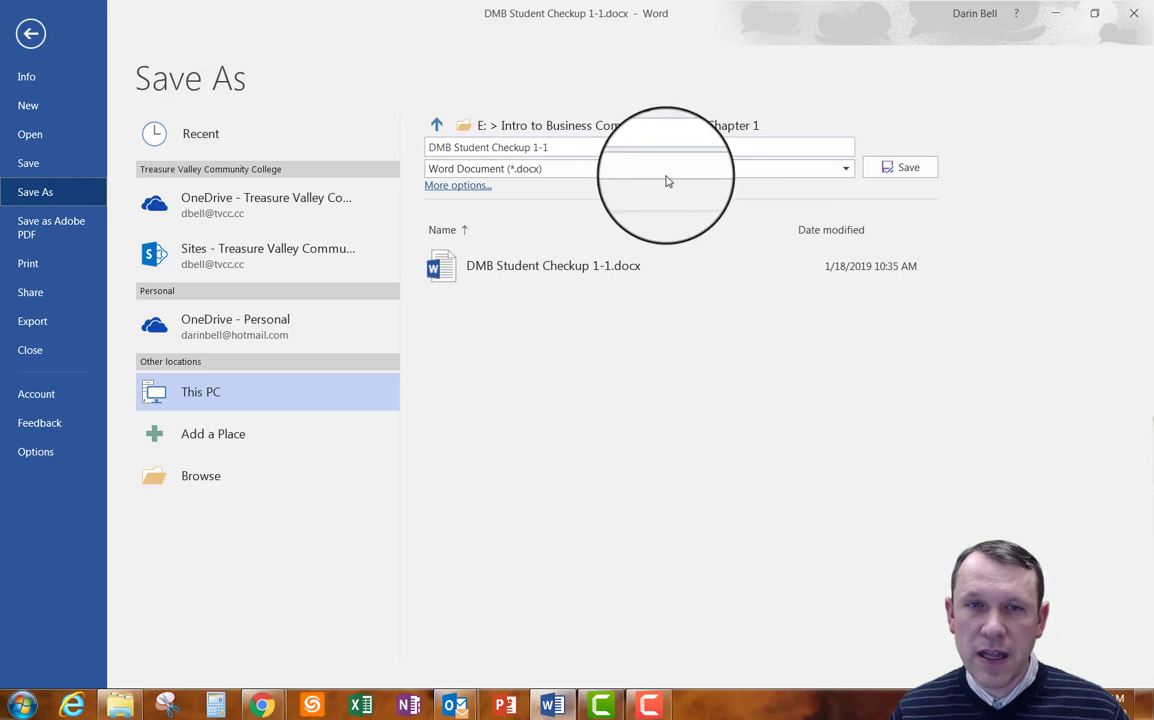
click(560, 147)
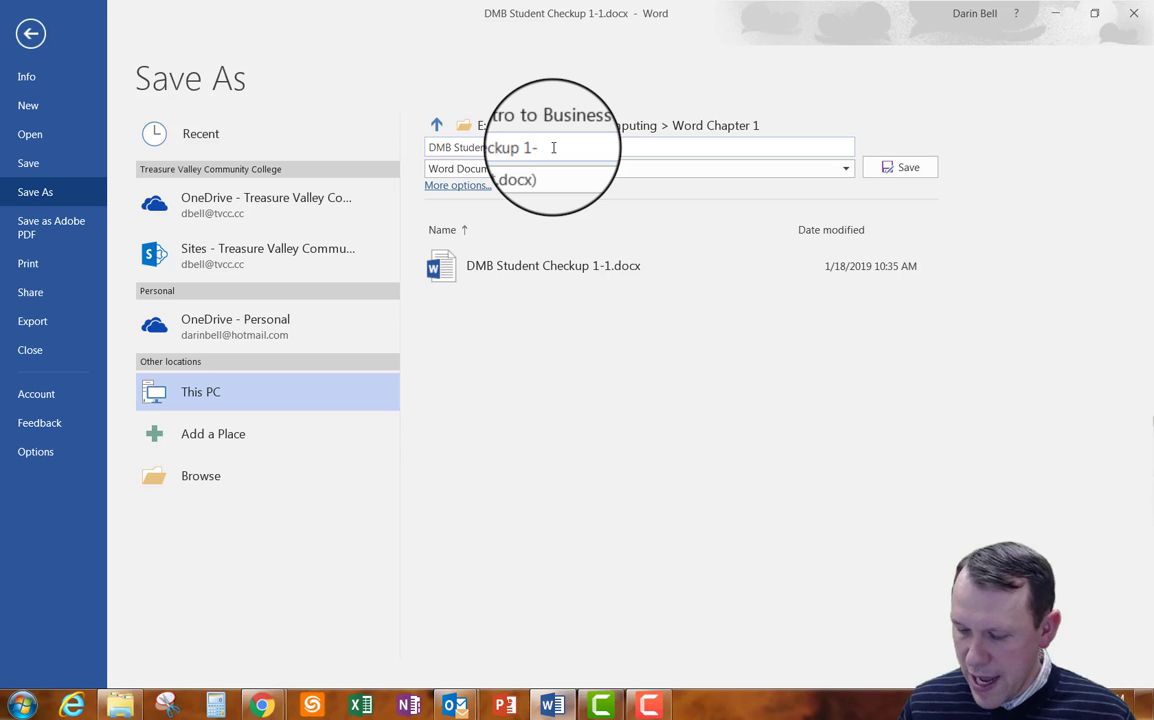
click(900, 168)
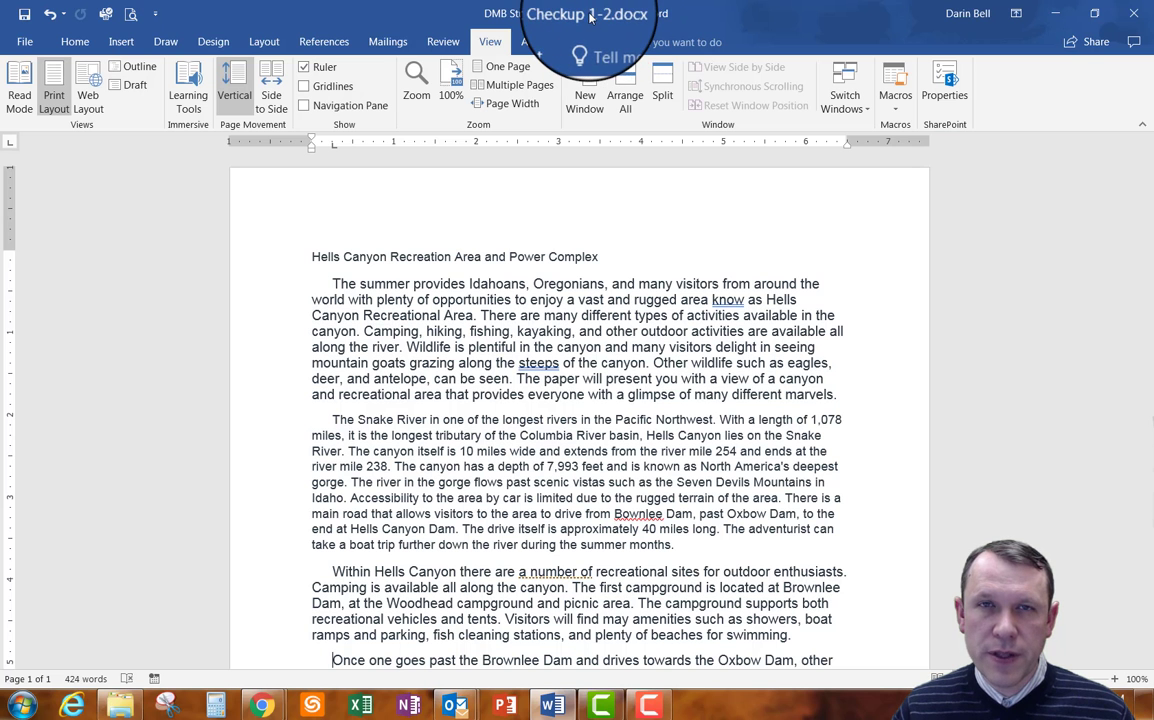
scroll(495, 270, down, 5)
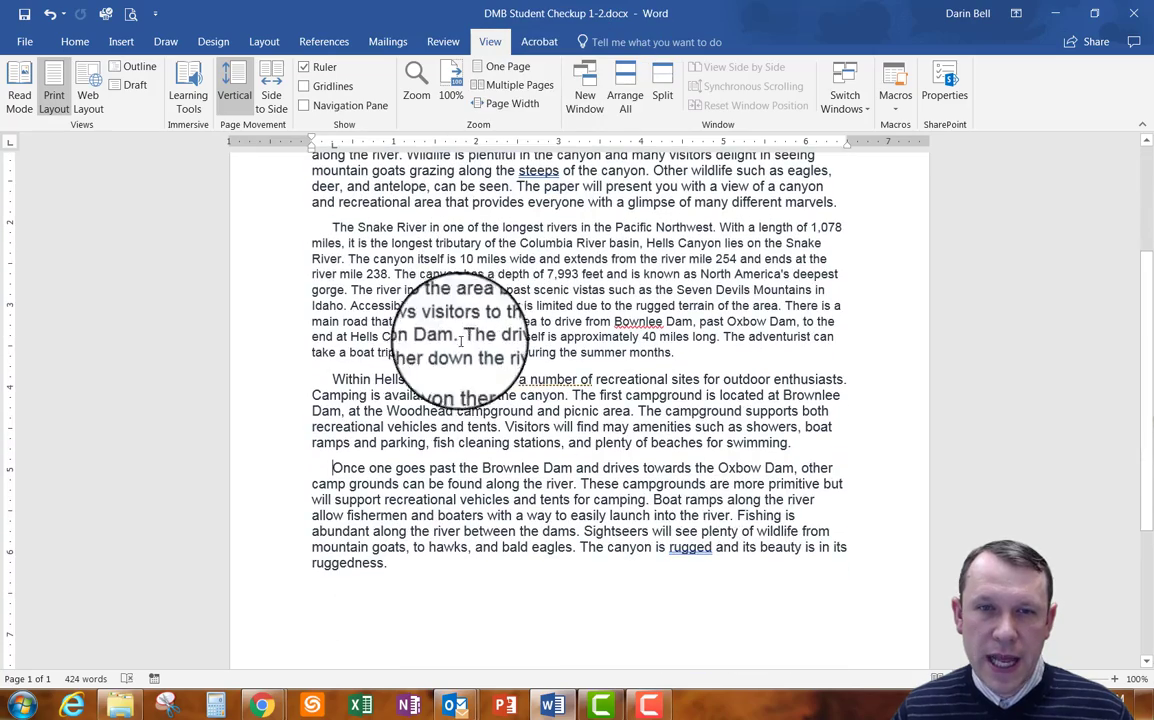
scroll(360, 400, up, 4)
scroll(383, 365, up, 1)
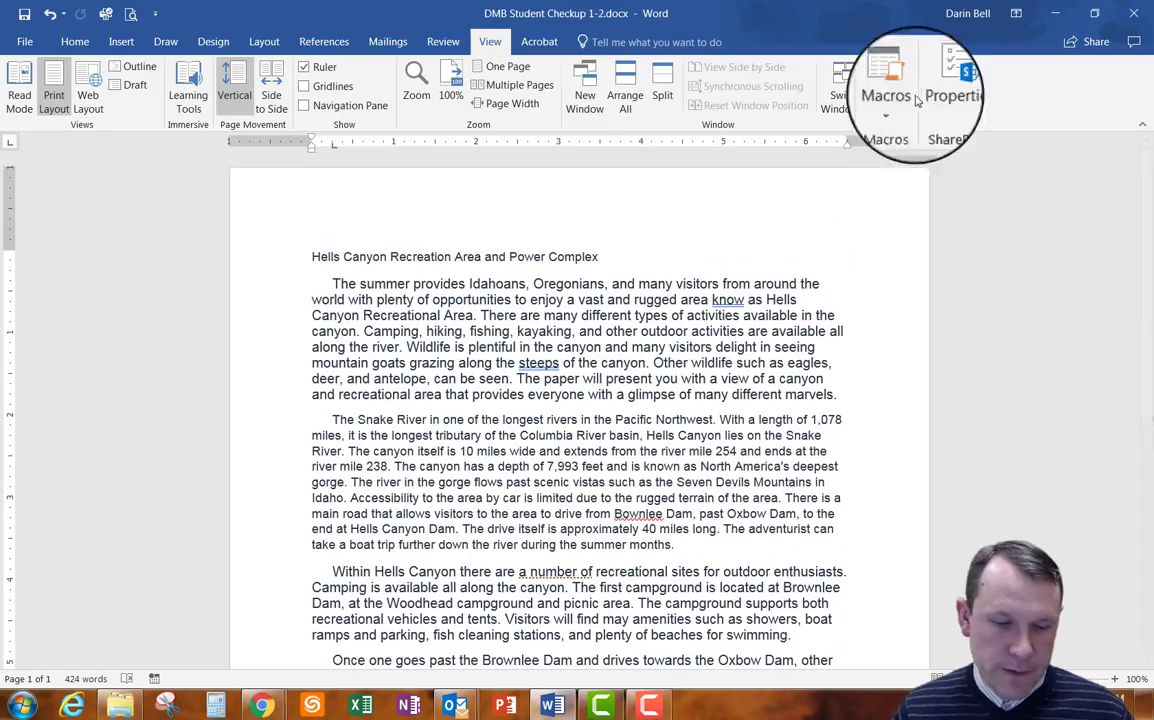